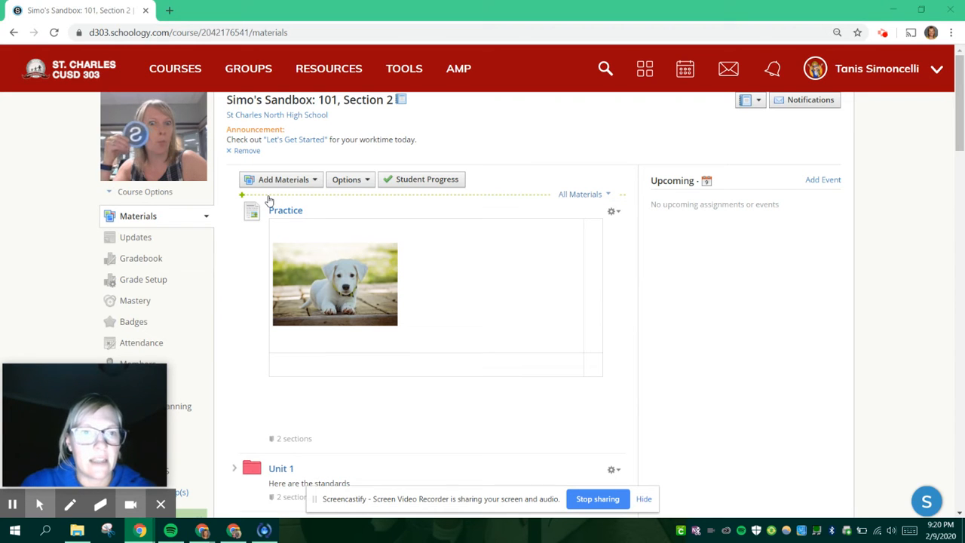
Start creating a new page above the existing Practice item in the course materials.
click(269, 200)
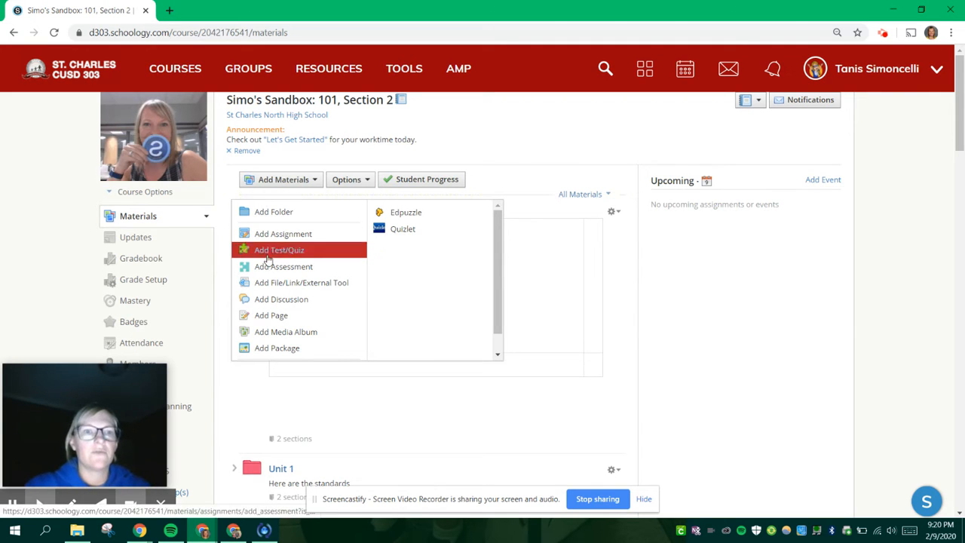
click(270, 316)
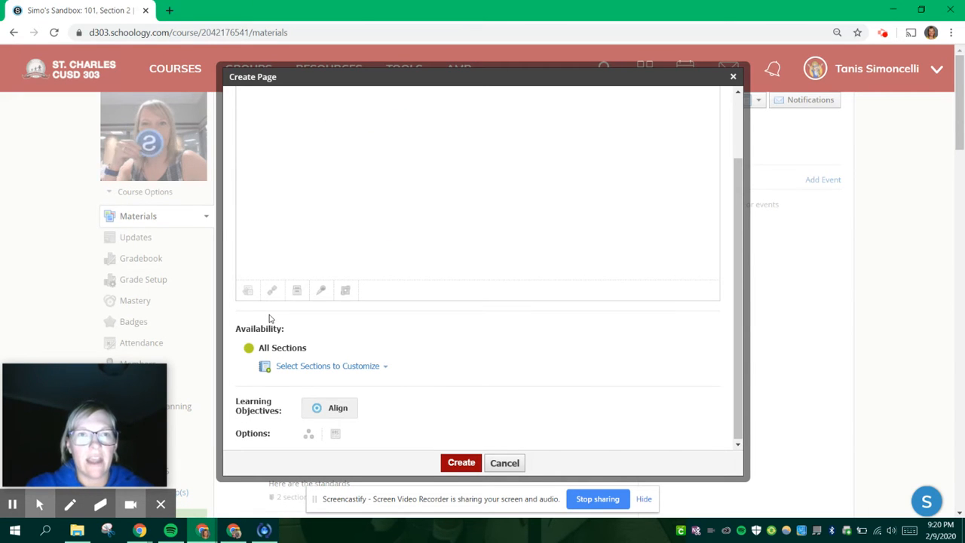
scroll(459, 269, up, 2)
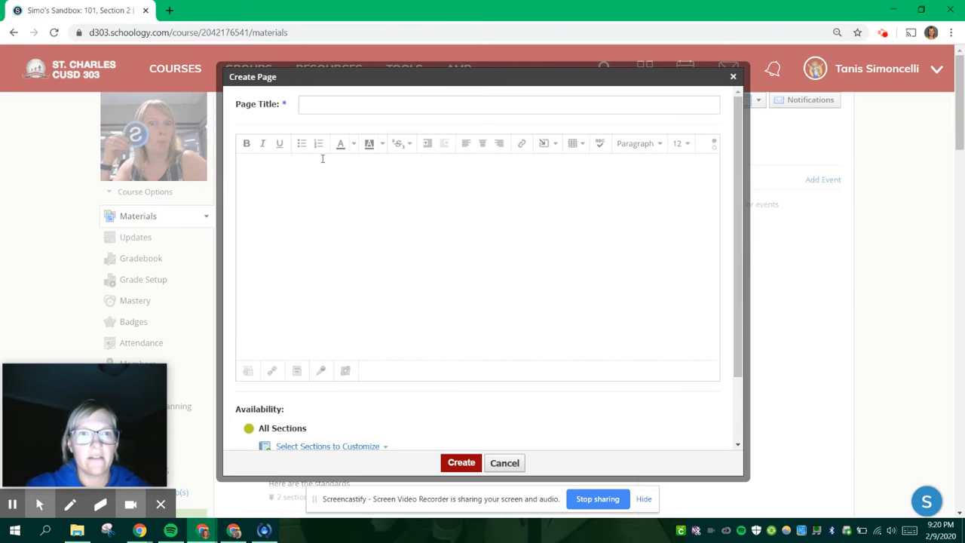
click(292, 81)
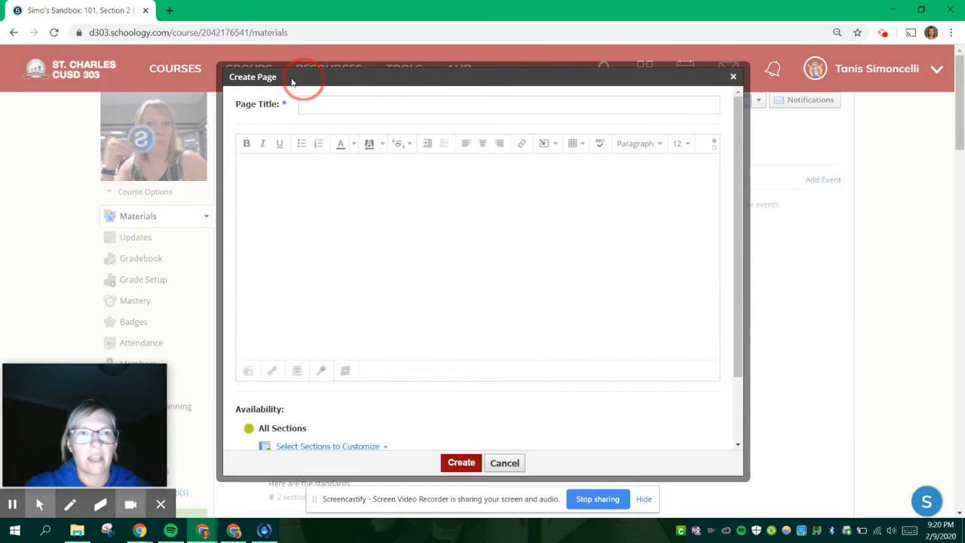
drag(293, 81, 269, 78)
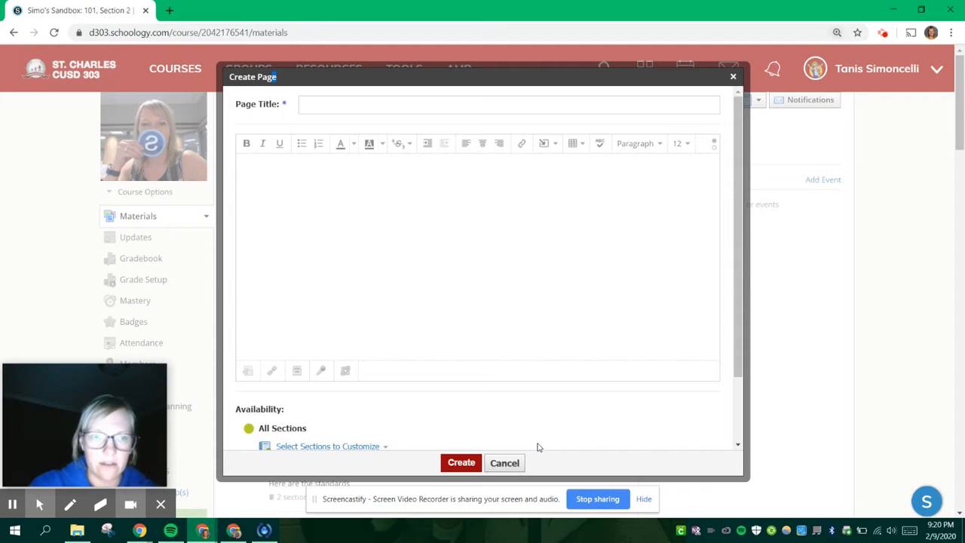
Enlarge the browser view and title the new page "Practice".
key(ctrl+minus)
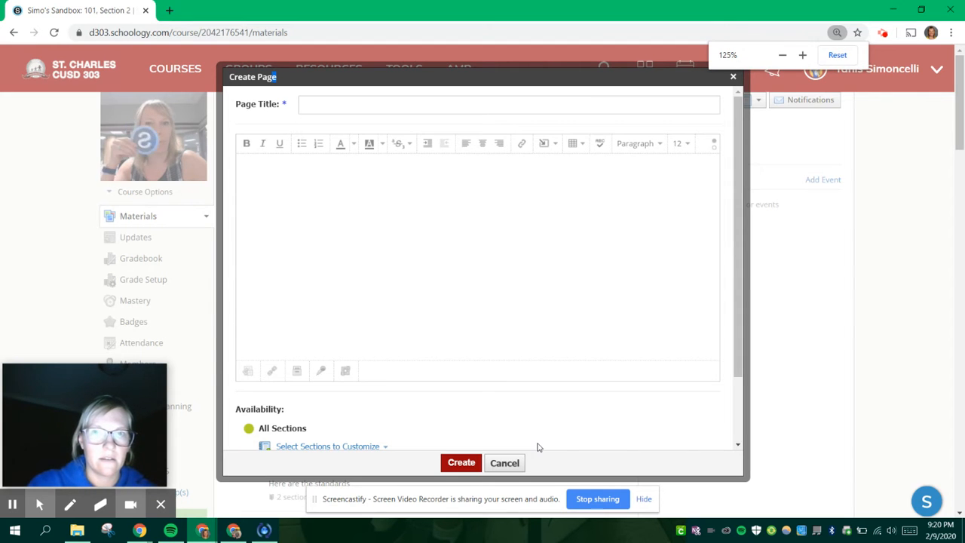
key(ctrl+plus)
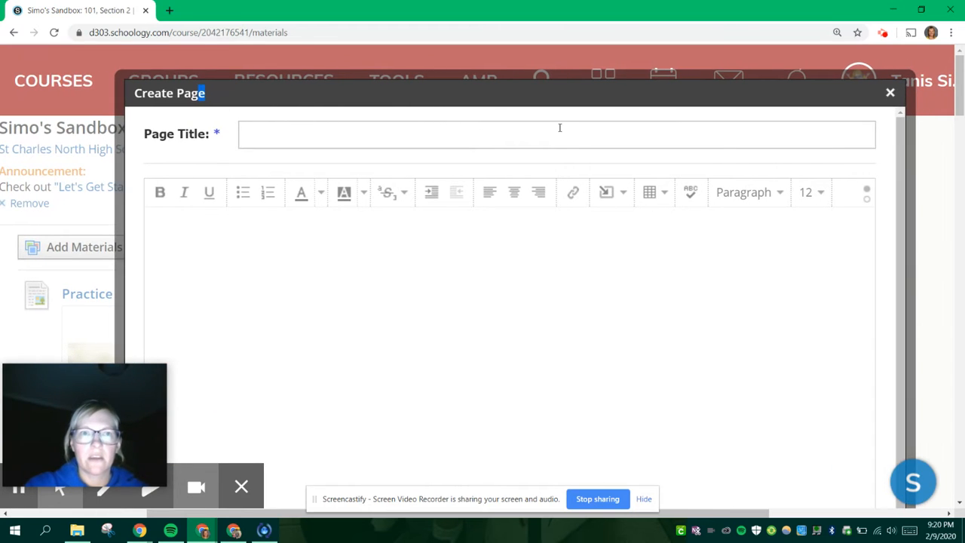
click(259, 132)
text(Practice Assessment with Question Descriptions)
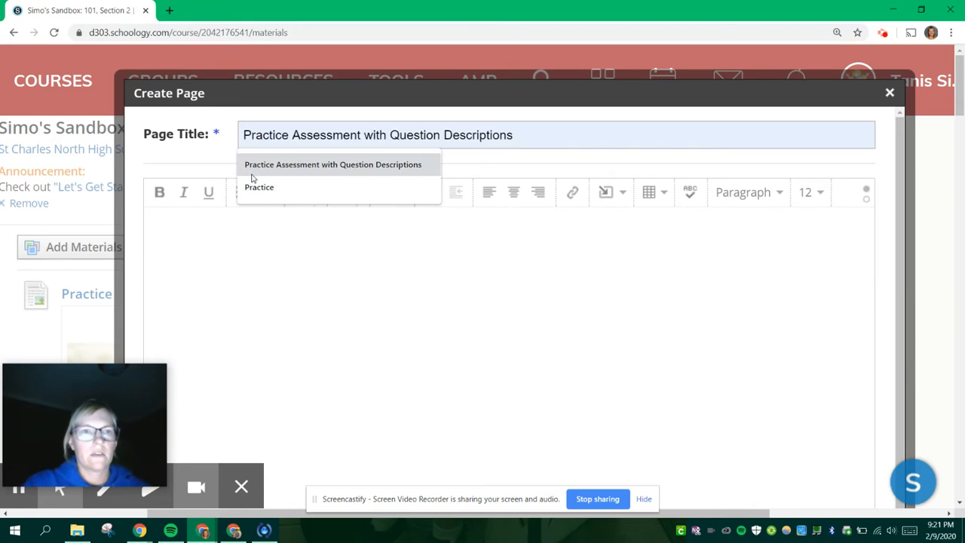
click(259, 186)
Start a bulleted list in the page body with "first bullet" and add an empty indented sub-bullet beneath it.
click(286, 249)
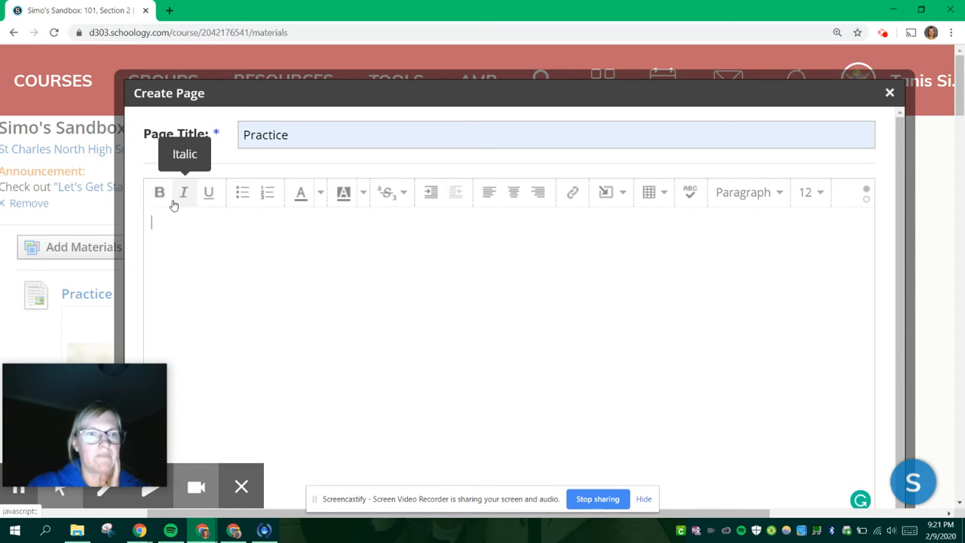
click(242, 195)
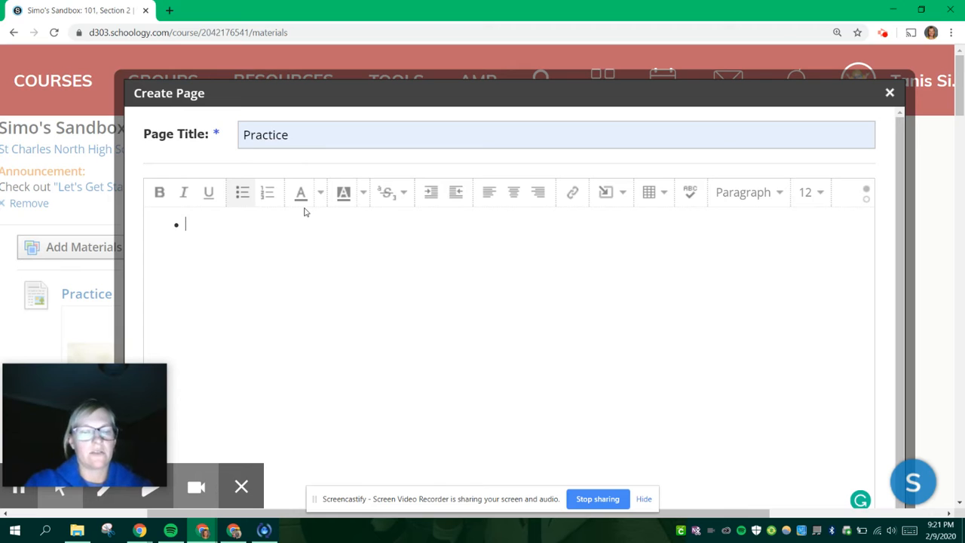
text(first bu)
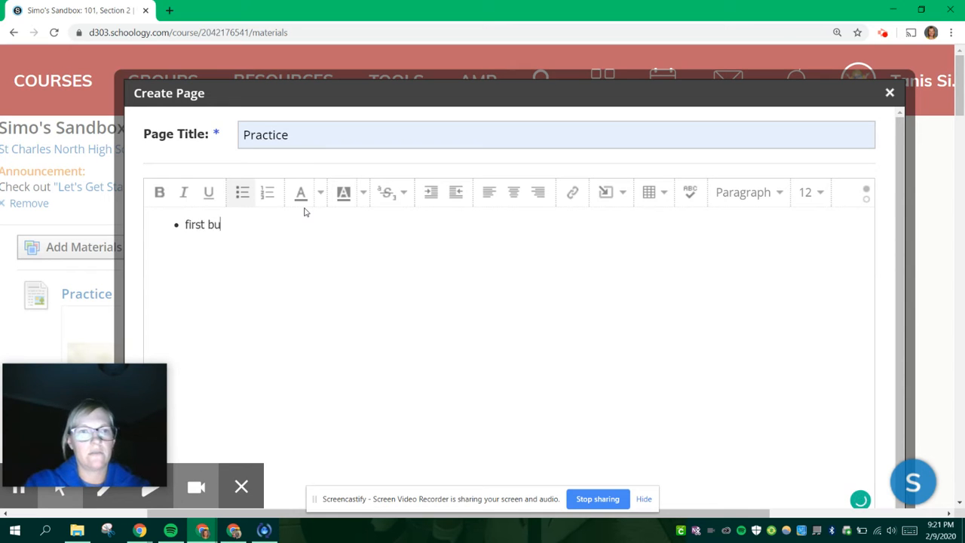
text(llet)
key(Return)
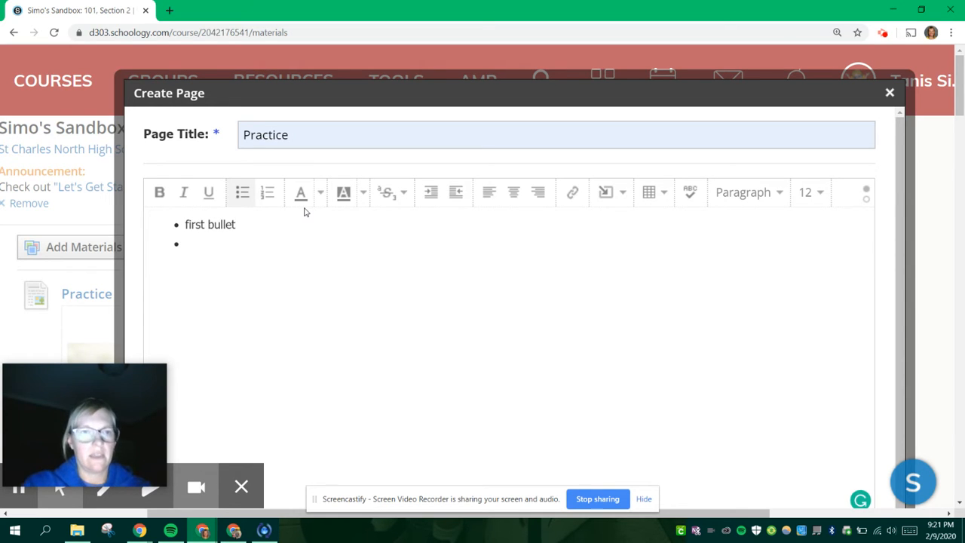
click(431, 194)
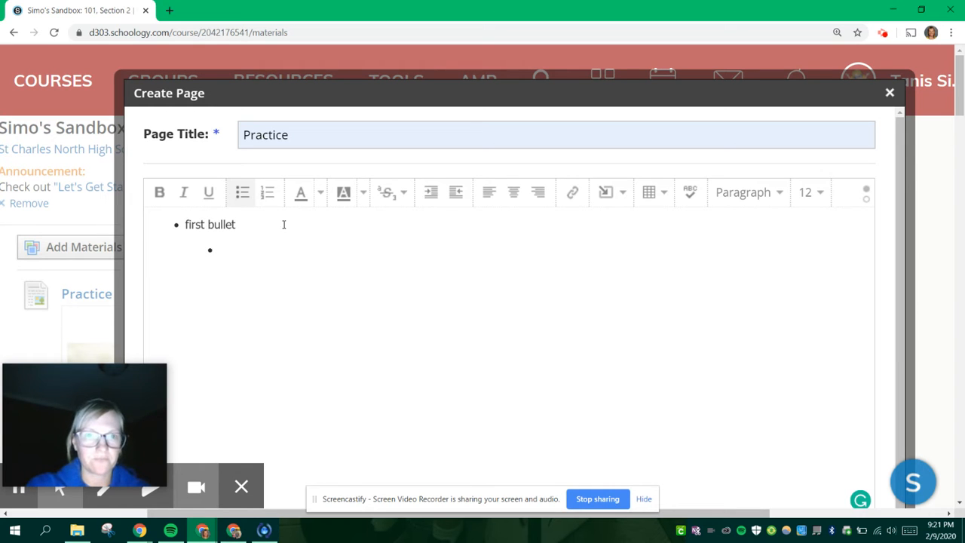
click(399, 196)
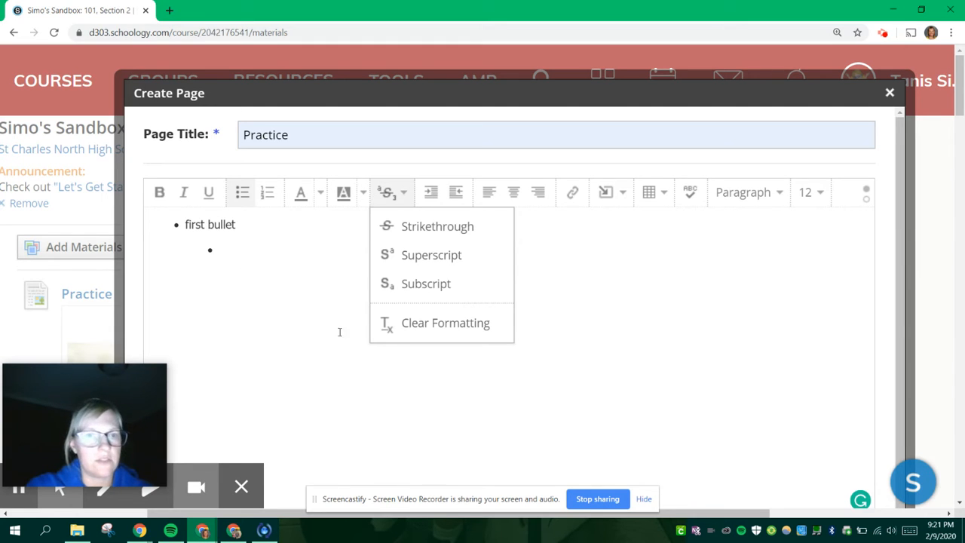
click(219, 255)
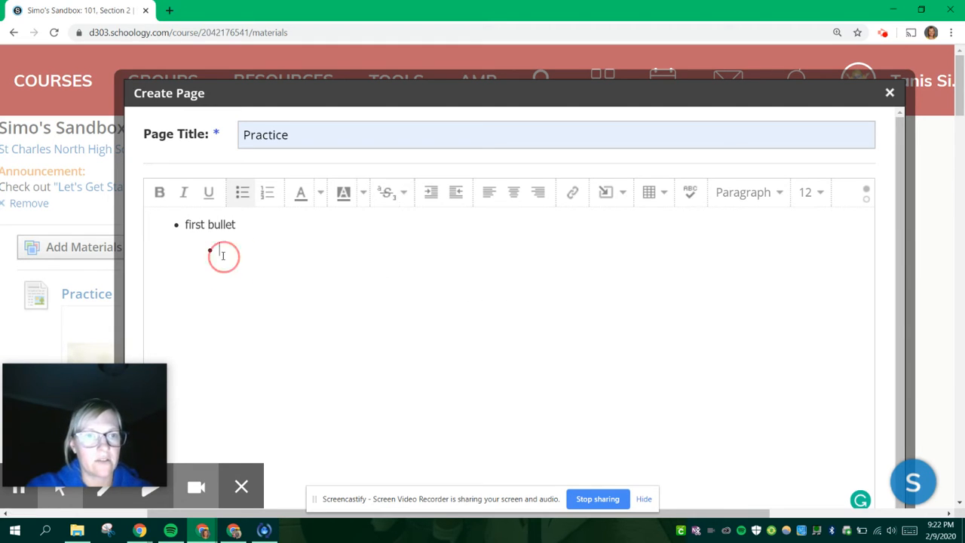
Open the bookmarked Linking Sections help article in a new browser tab and copy its list of four topic links.
click(168, 10)
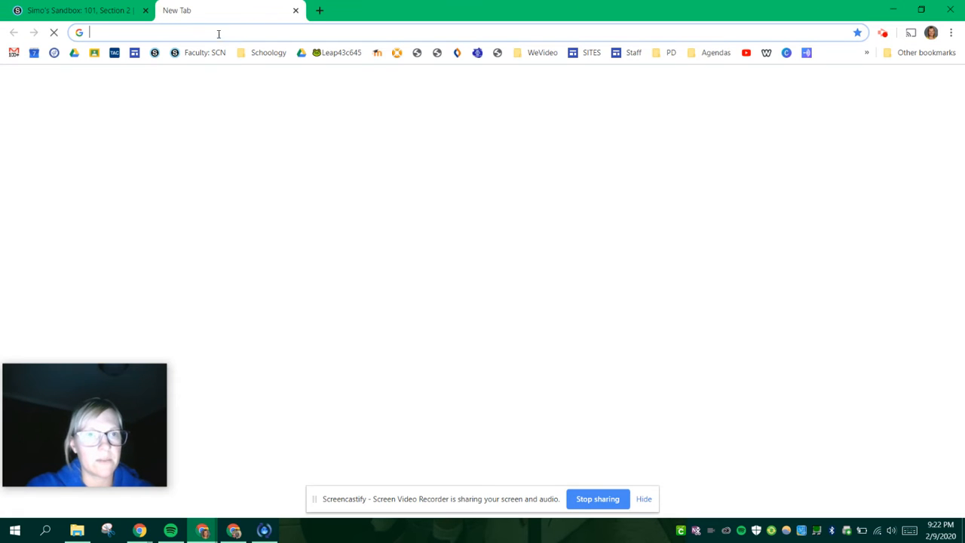
click(261, 52)
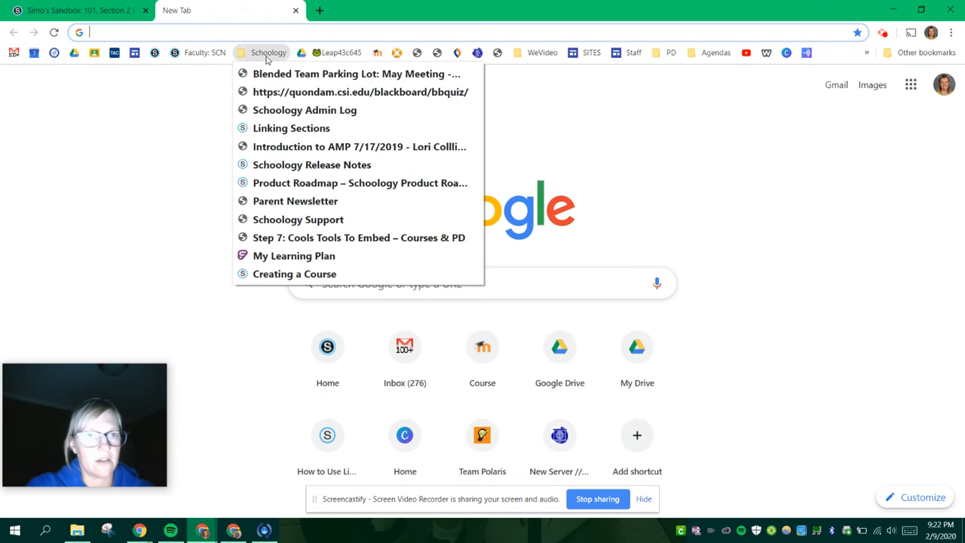
click(276, 129)
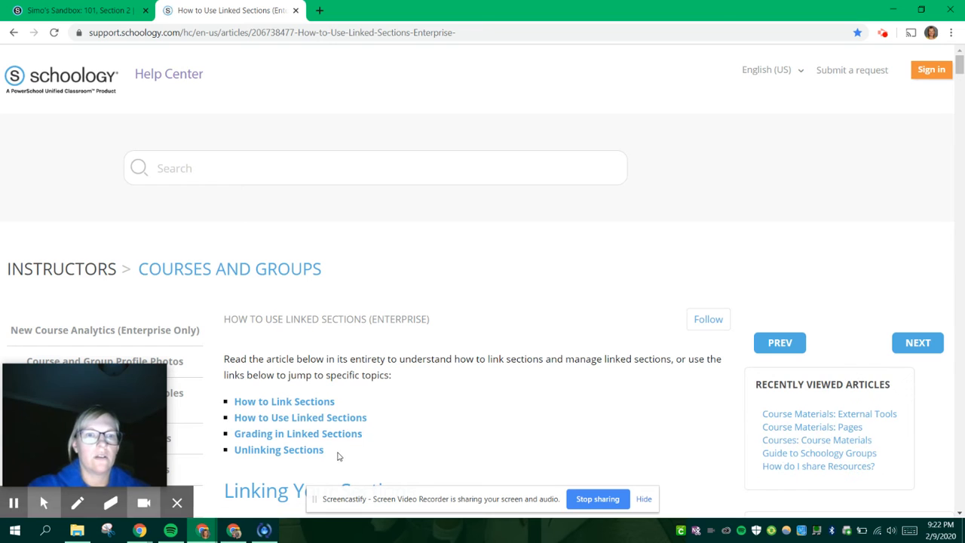
drag(338, 454, 236, 385)
key(ctrl+c)
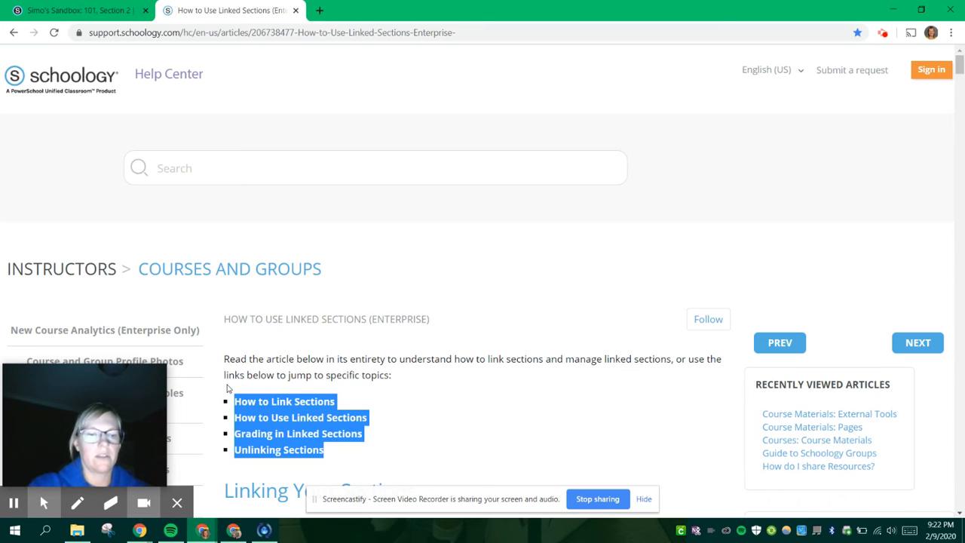
Return to the page being created and paste the copied topic links at the empty sub-bullet.
click(60, 9)
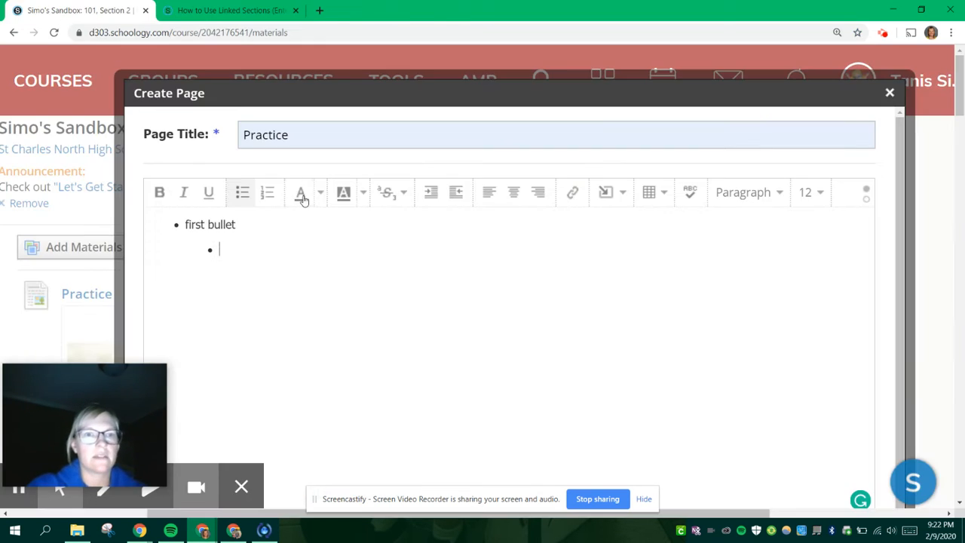
click(254, 245)
key(ctrl+v)
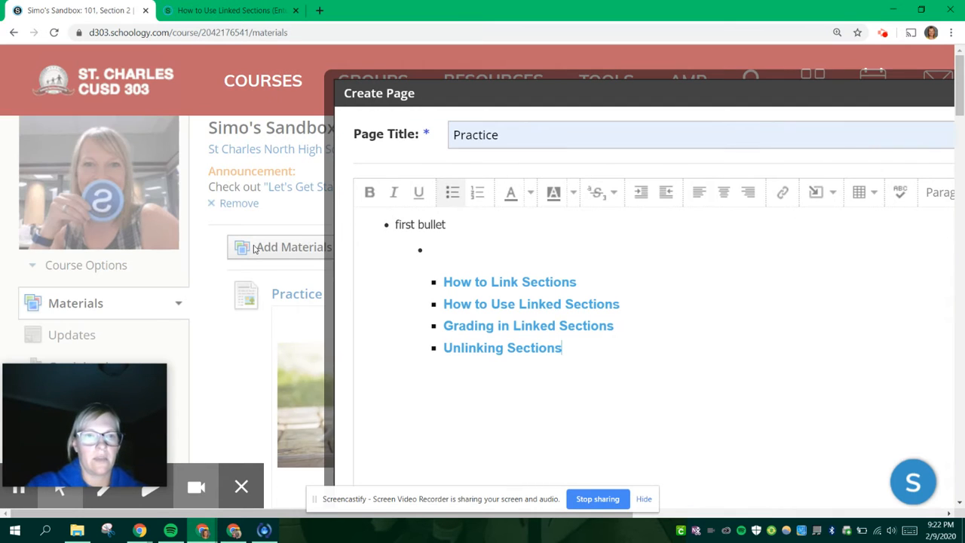
scroll(431, 418, right, 2)
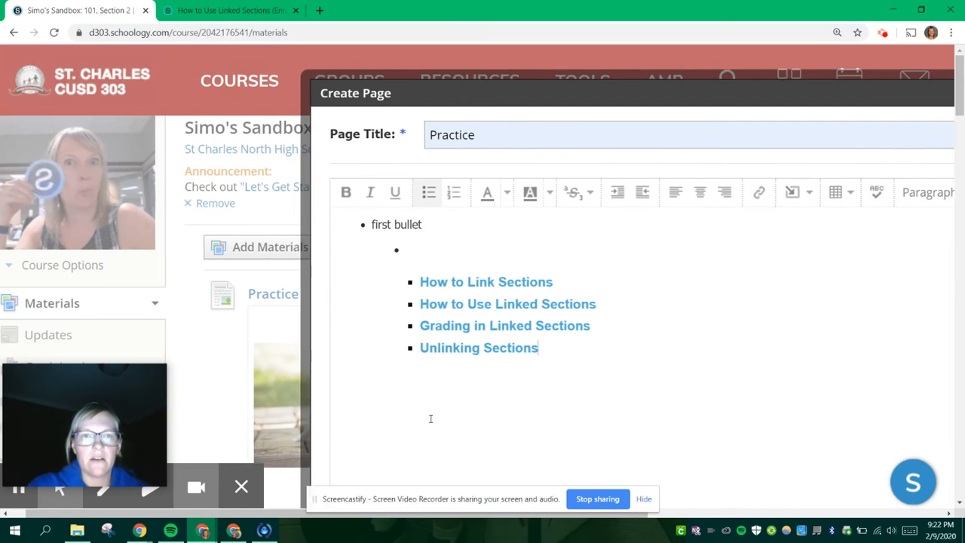
scroll(430, 418, right, 1)
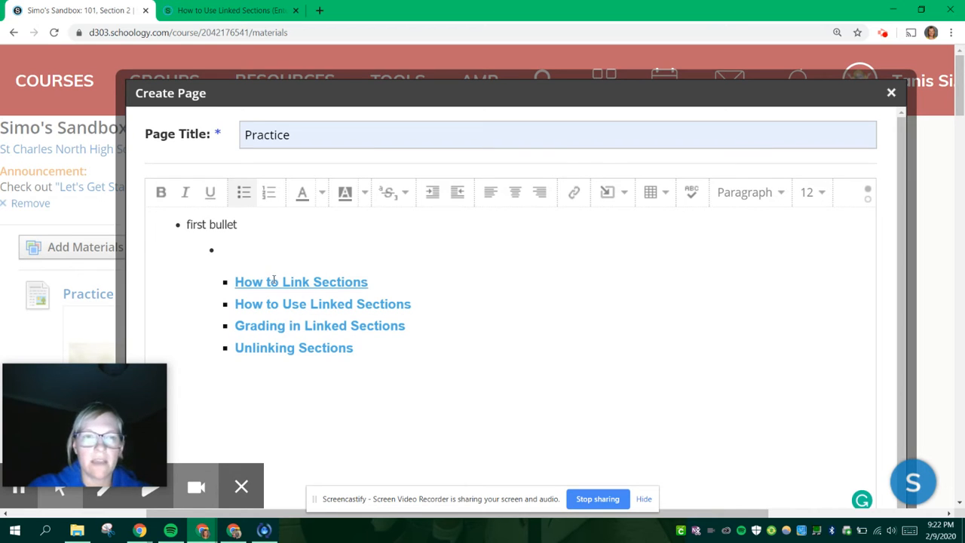
Move the "How to Link Sections" link out of the nested list onto its own bullet directly below "first bullet".
click(221, 251)
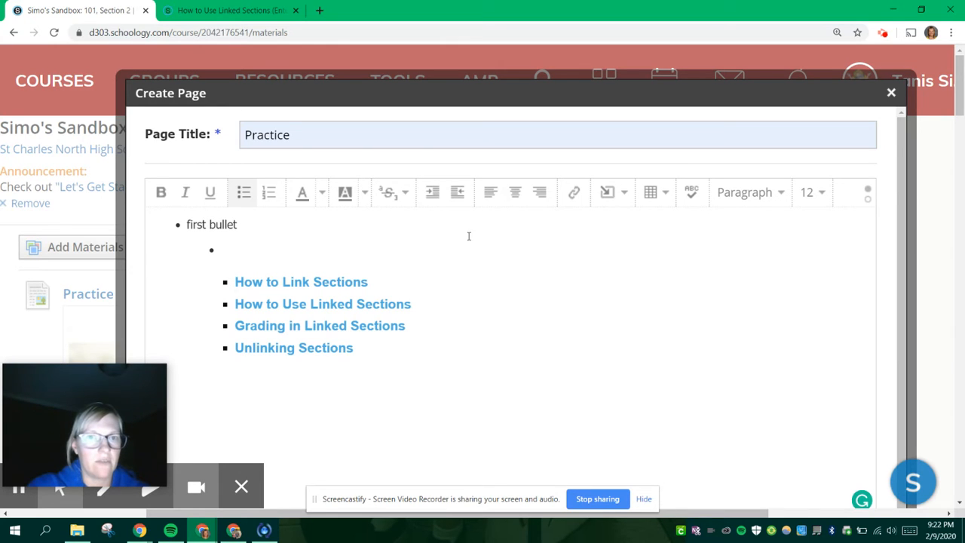
click(227, 261)
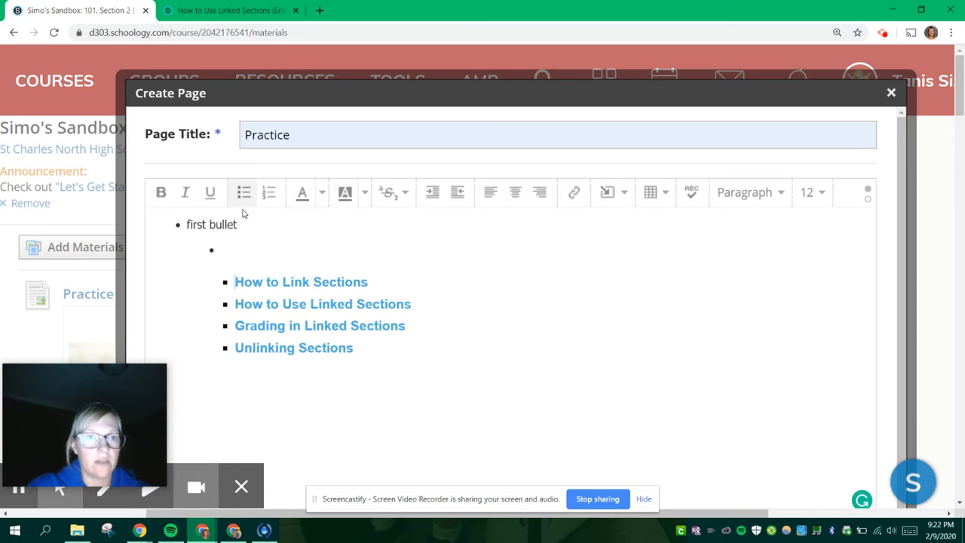
key(BackSpace)
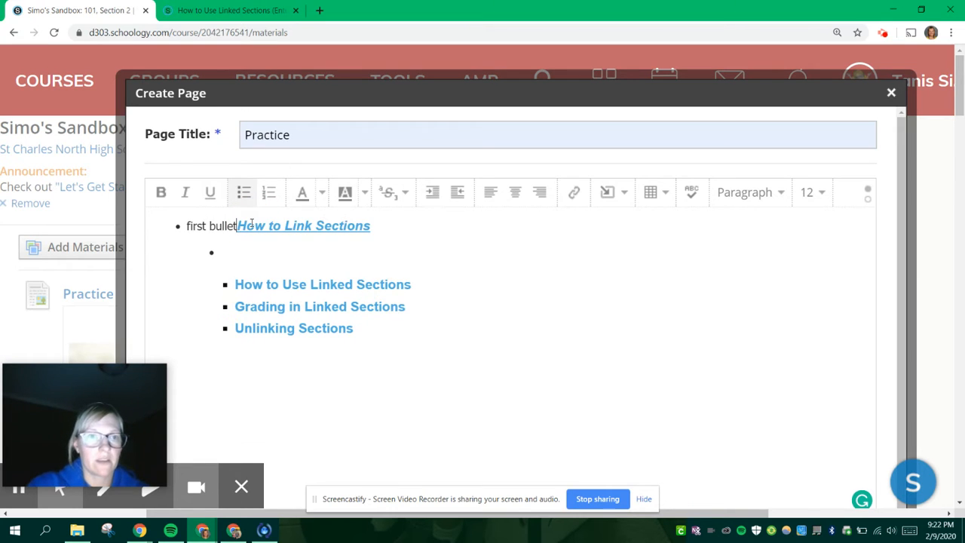
text(\)
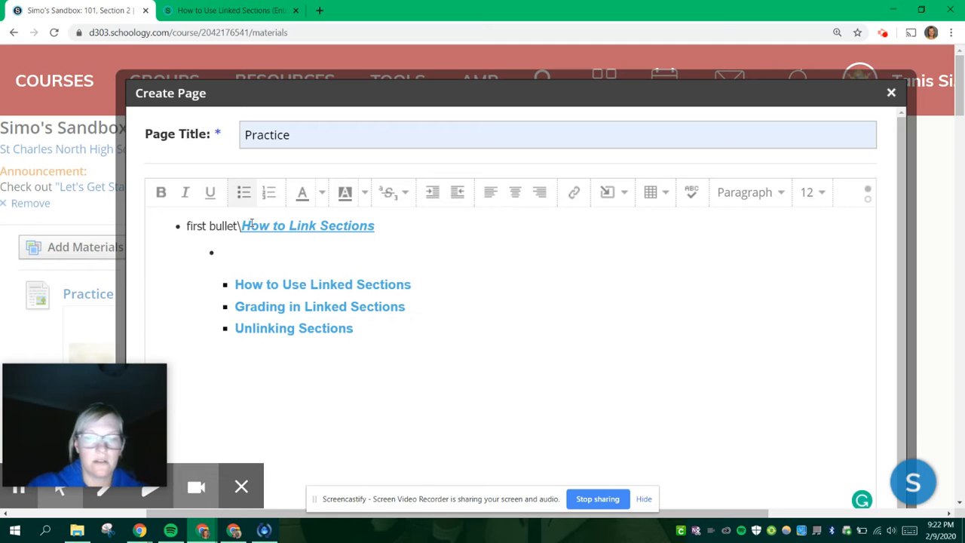
key(BackSpace)
key(Return)
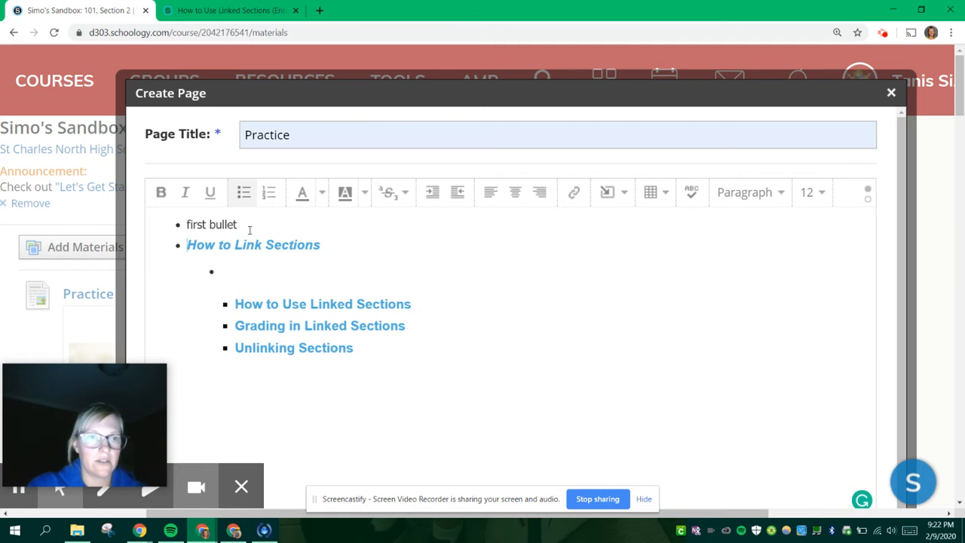
Remove the bullet from "How to Link Sections", try moving "How to Use Linked Sections" to the sub-bullet level, and undo that move.
click(244, 195)
click(234, 283)
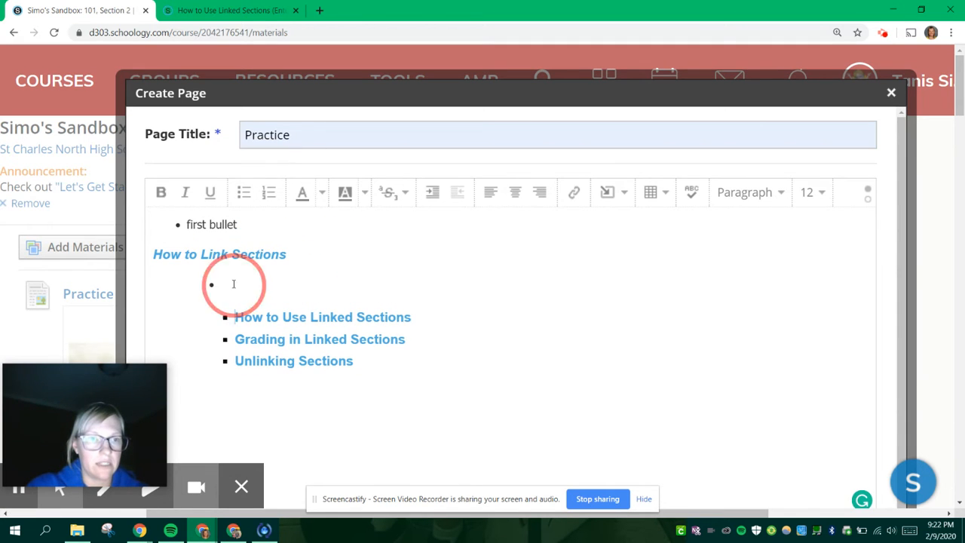
click(242, 194)
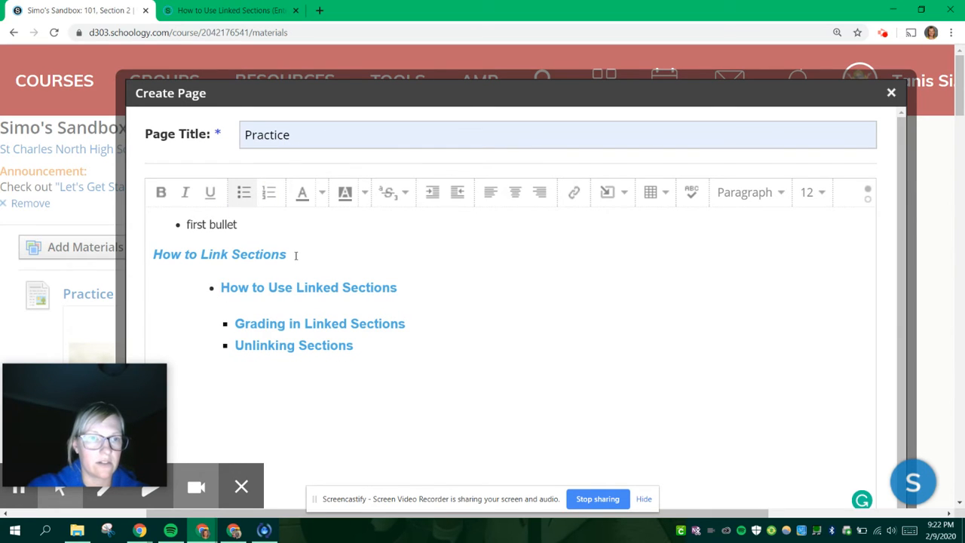
drag(295, 256, 142, 259)
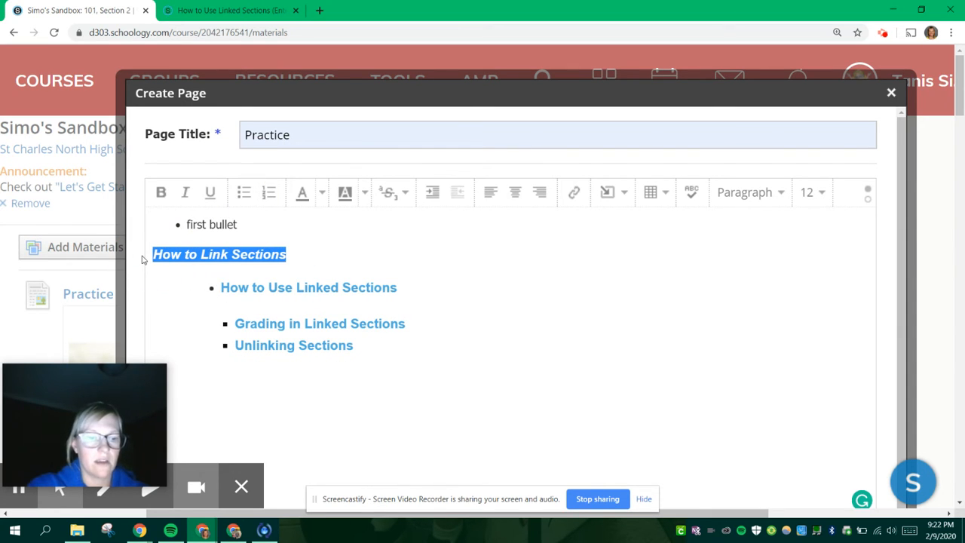
key(ctrl+z)
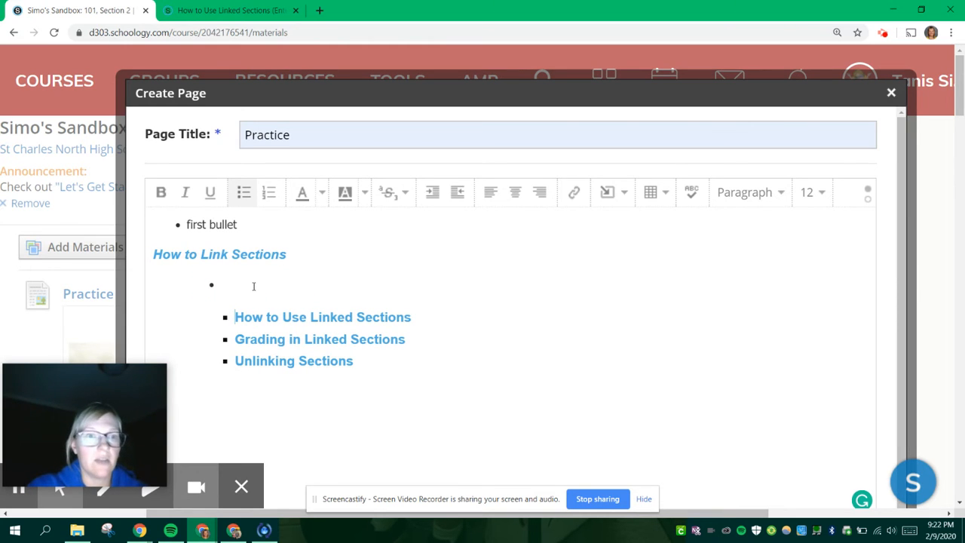
Delete the pasted topic links and the nested bullets so the list can continue right below "first bullet".
drag(366, 361, 153, 256)
key(BackSpace)
key(BackSpace)
key(BackSpace)
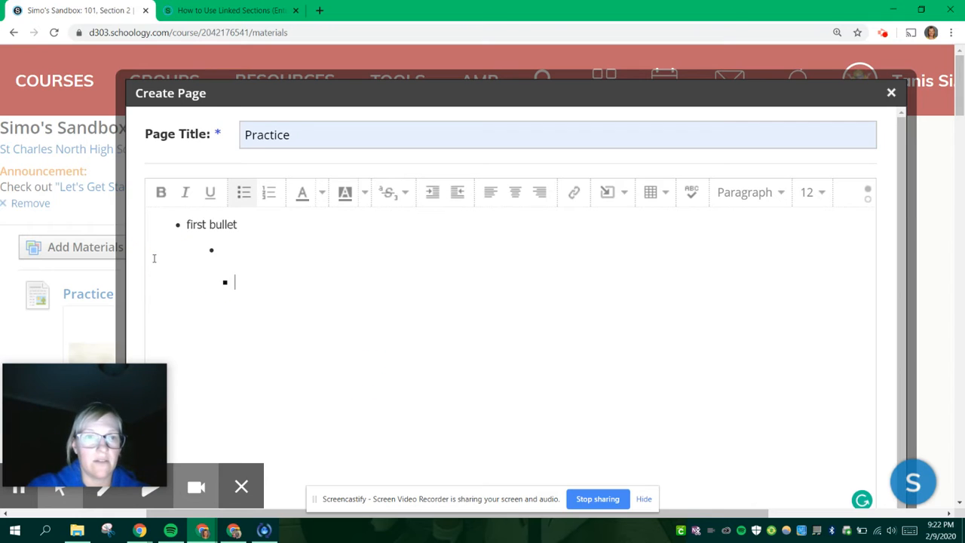
key(BackSpace)
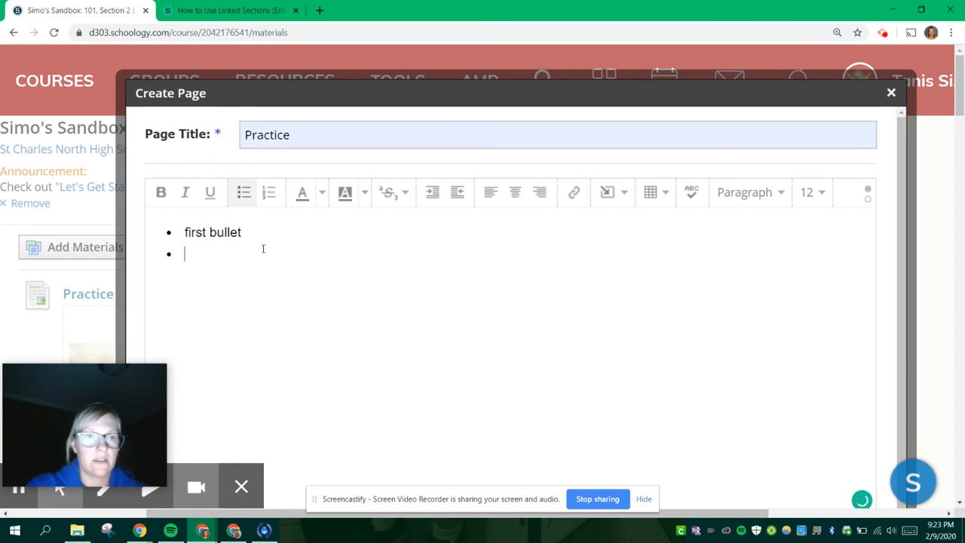
End the bulleted list after "first bullet" and paste the copied topic links below it.
click(243, 192)
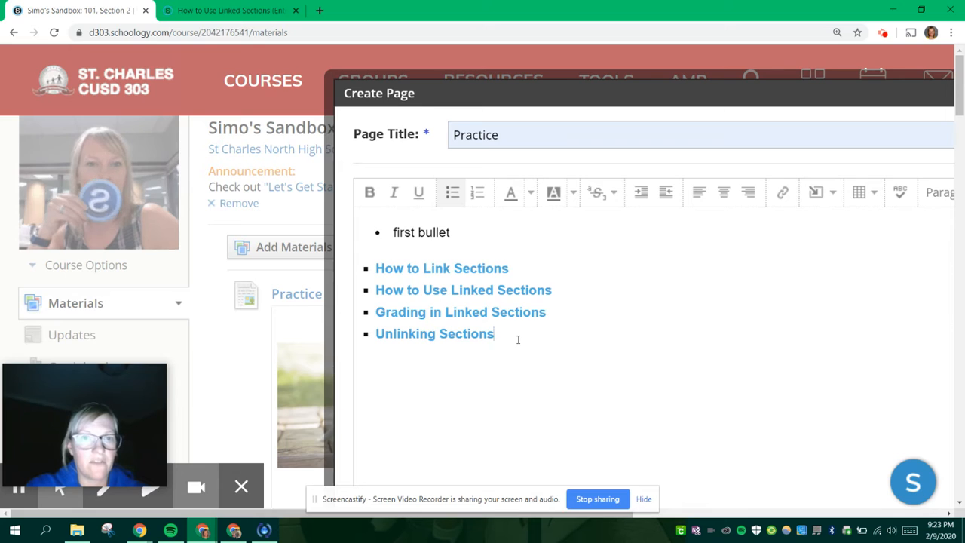
Clear the formatting of the four pasted topic links below "first bullet".
scroll(517, 339, right, 3)
scroll(518, 339, right, 3)
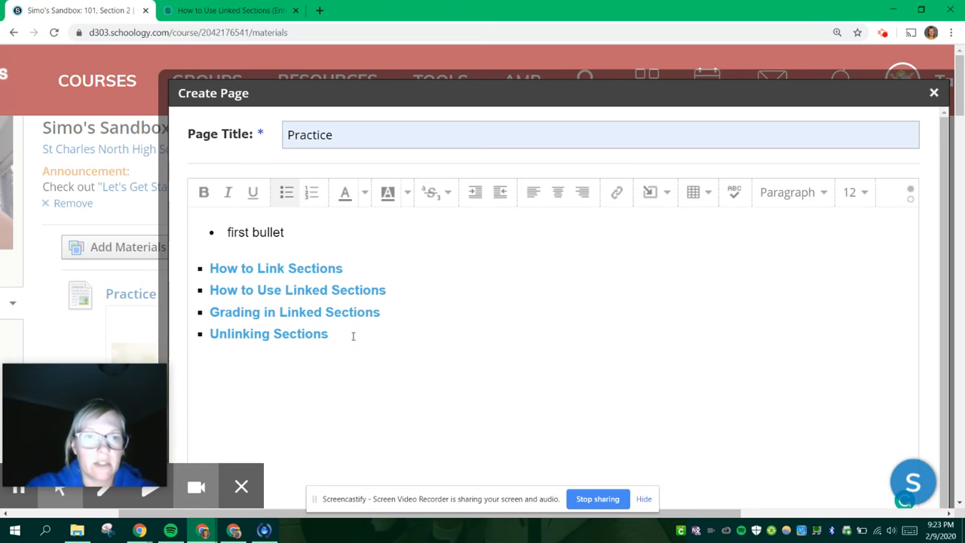
drag(353, 336, 198, 276)
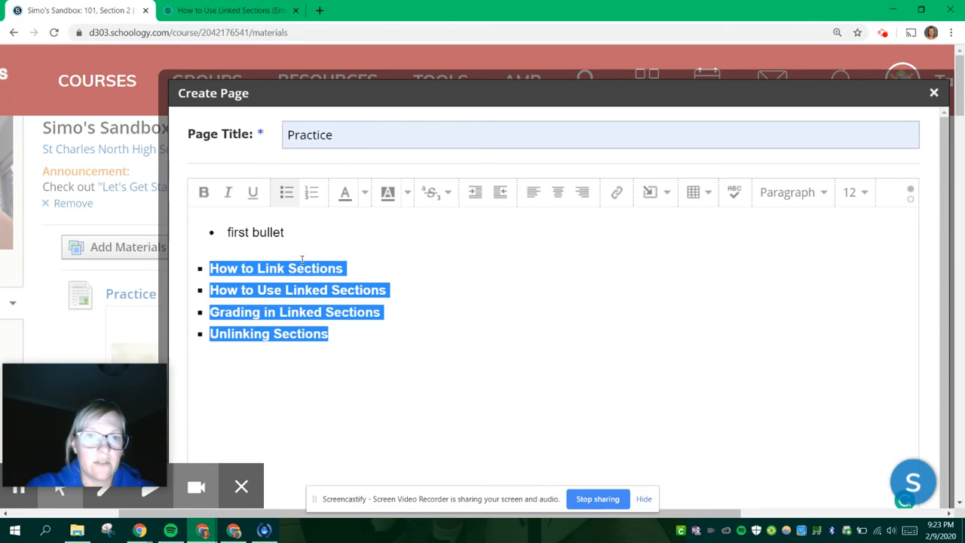
click(442, 199)
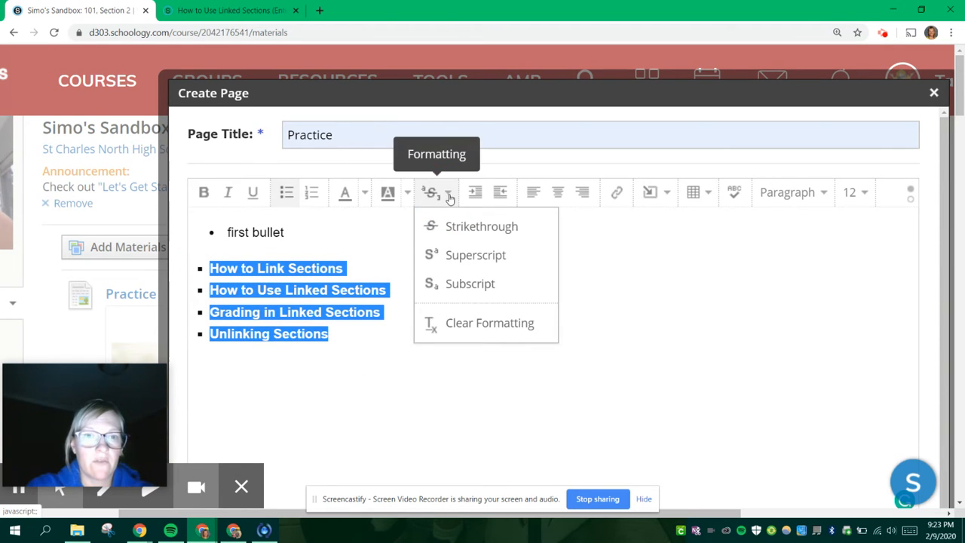
click(457, 325)
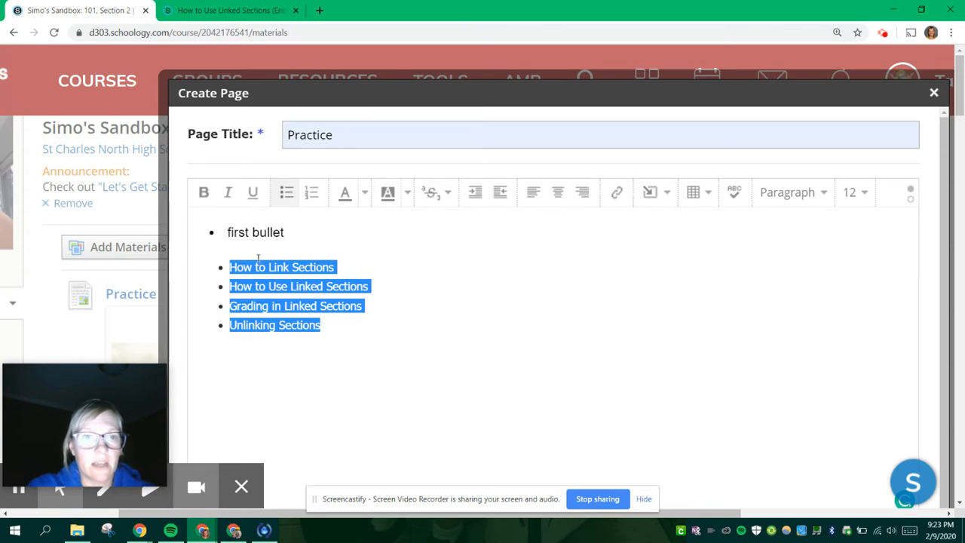
click(327, 327)
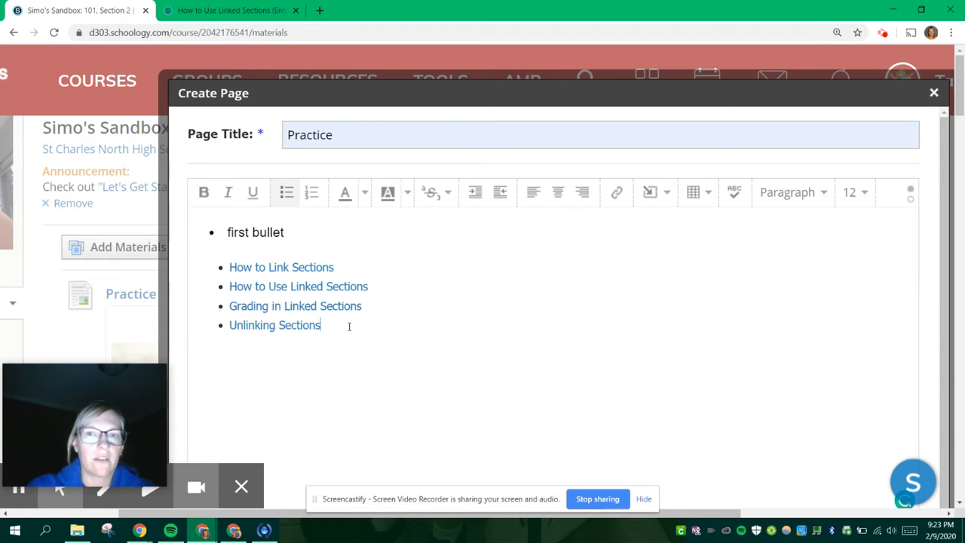
Try the Preformatted style on the "Unlinking Sections" bullet, return it to Paragraph, and view the available paragraph styles.
click(805, 195)
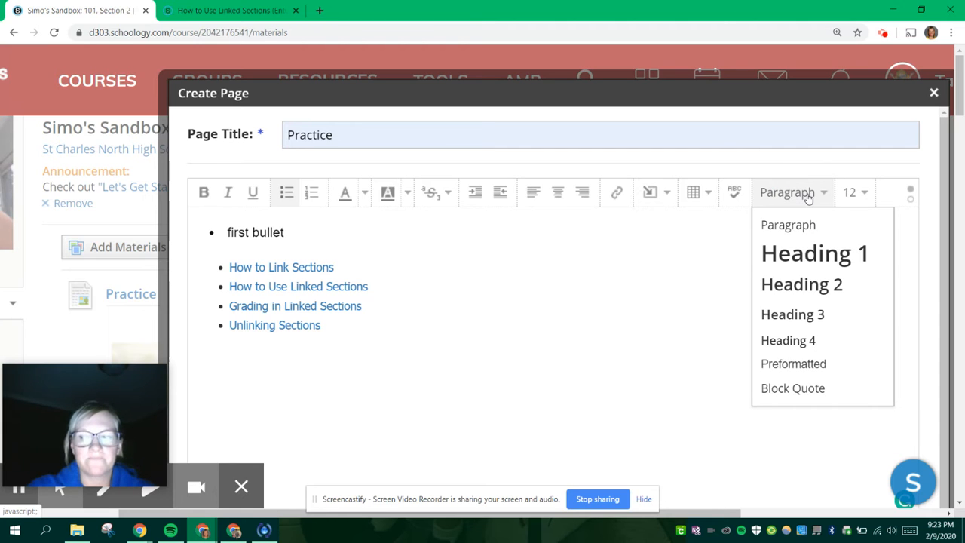
click(798, 365)
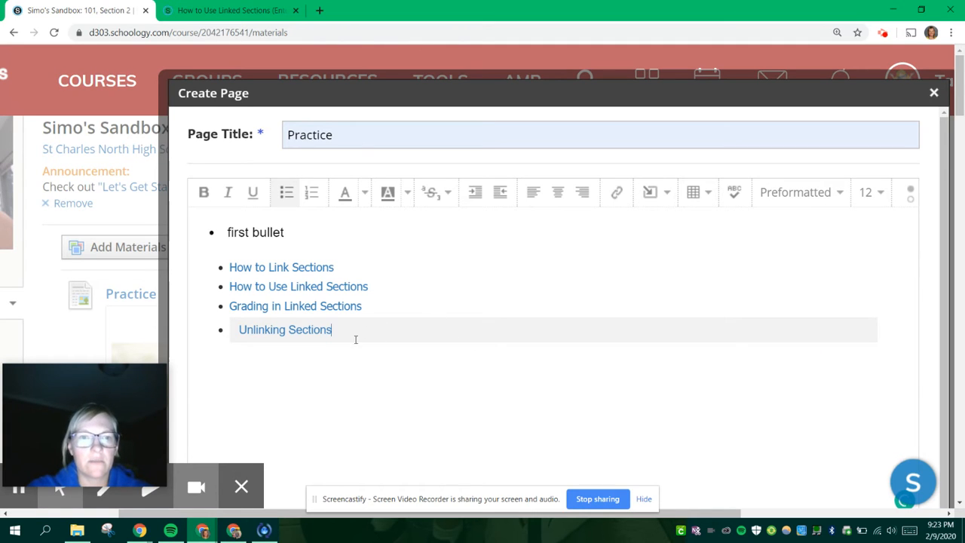
click(814, 192)
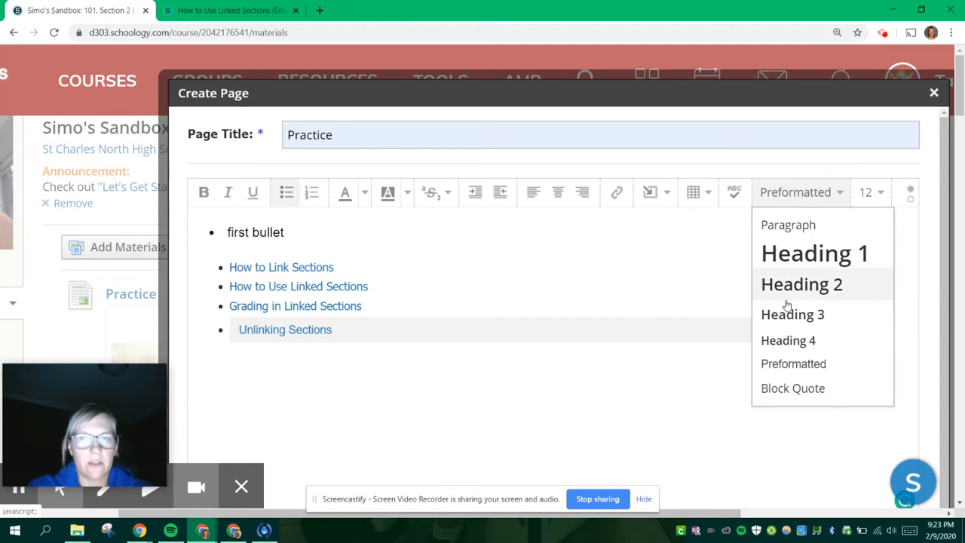
click(798, 225)
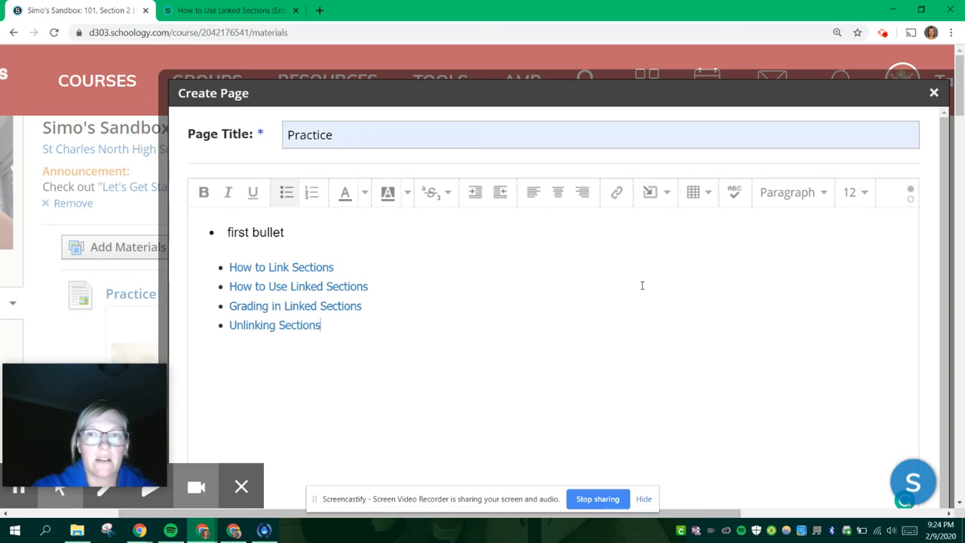
click(800, 193)
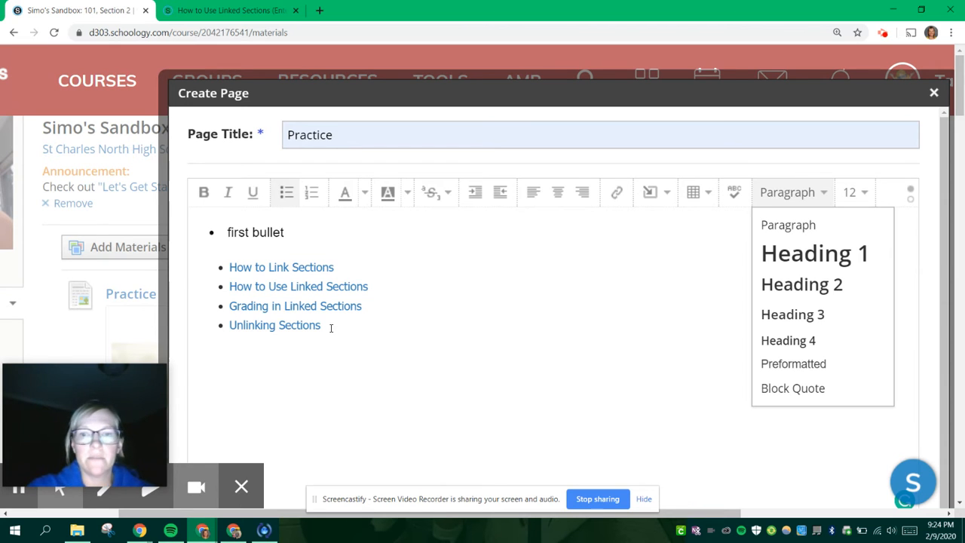
End the bulleted list below "Unlinking Sections" and insert a table of three columns and two rows, widened to nearly the full editor width.
click(330, 328)
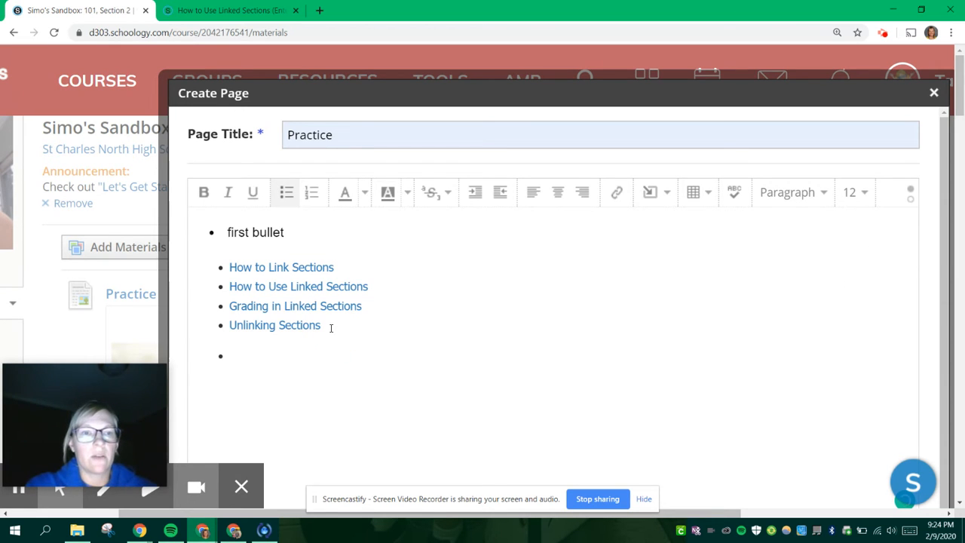
click(286, 194)
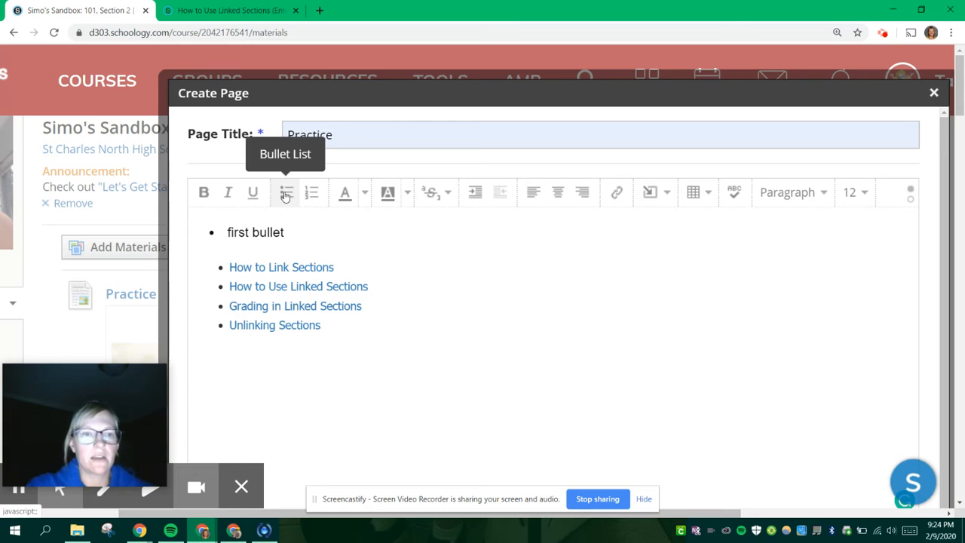
click(705, 198)
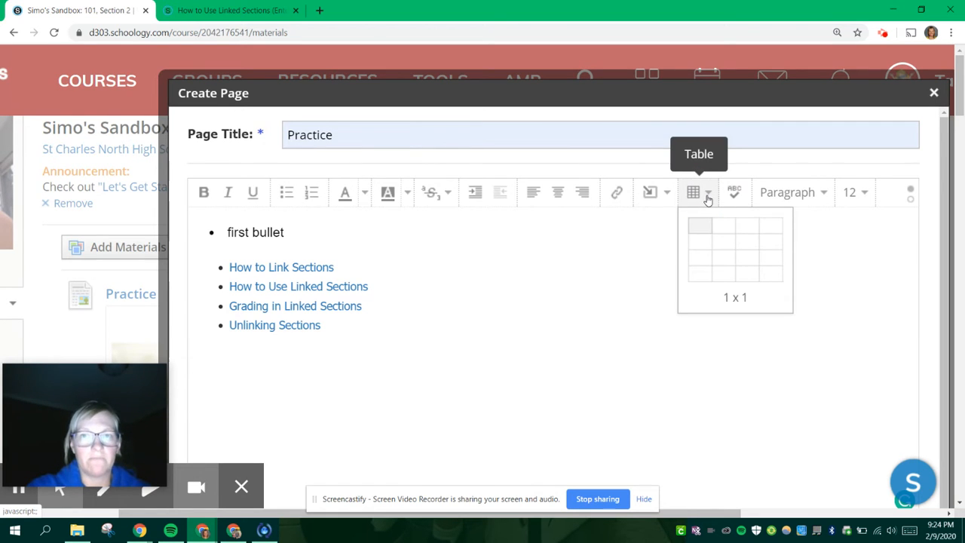
click(748, 253)
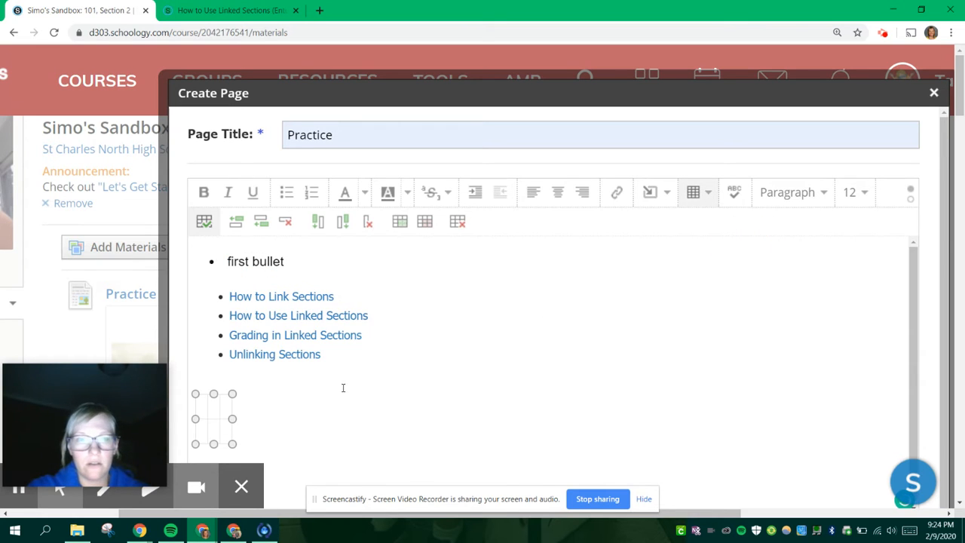
drag(232, 443, 653, 416)
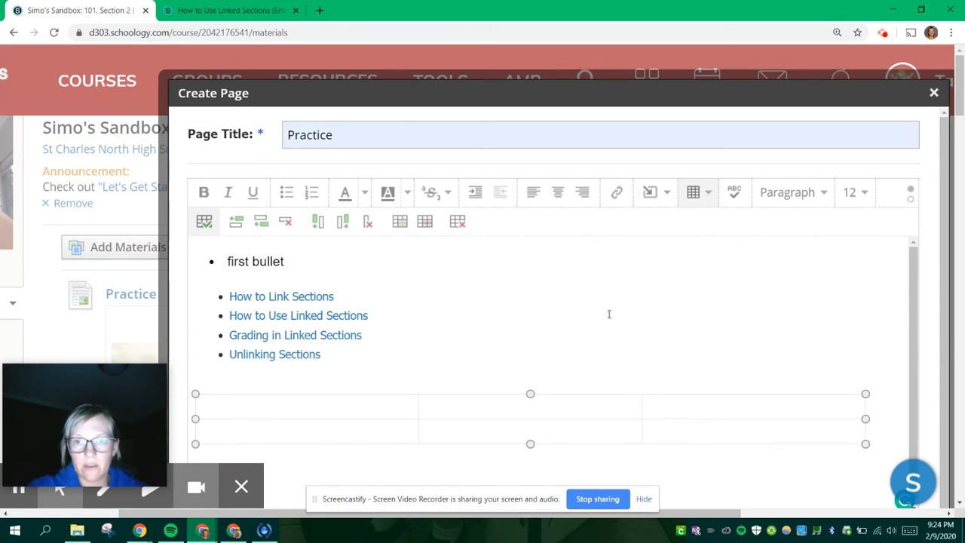
Turn off the border of the table below the links.
click(287, 395)
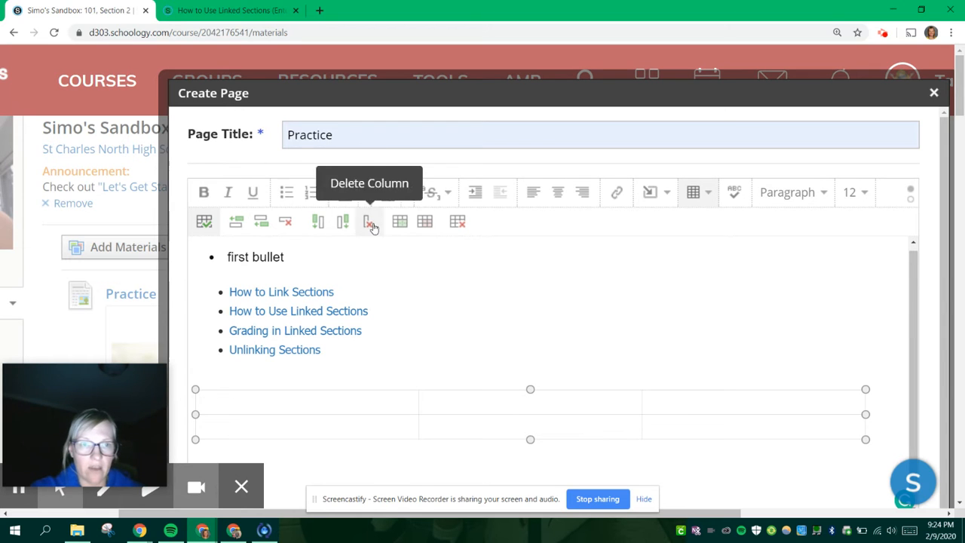
click(203, 226)
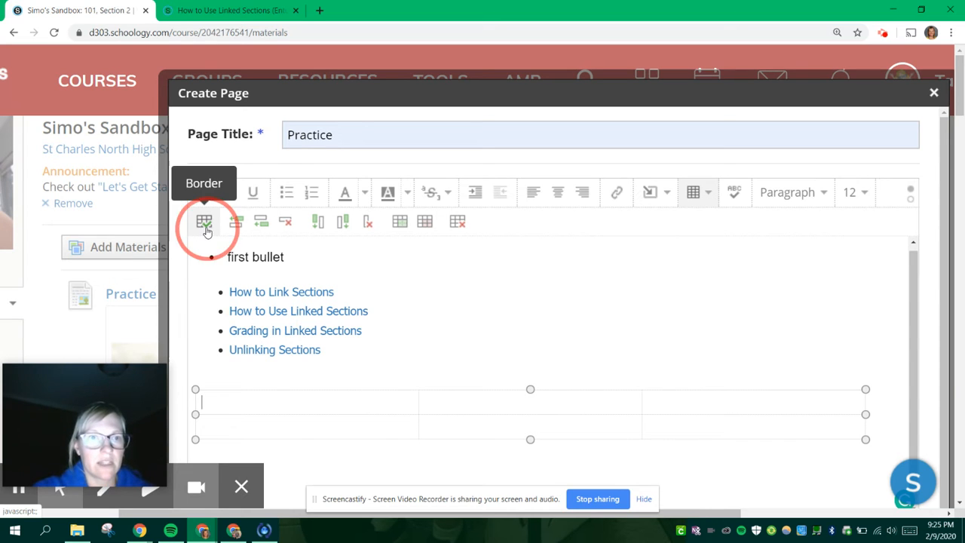
click(205, 226)
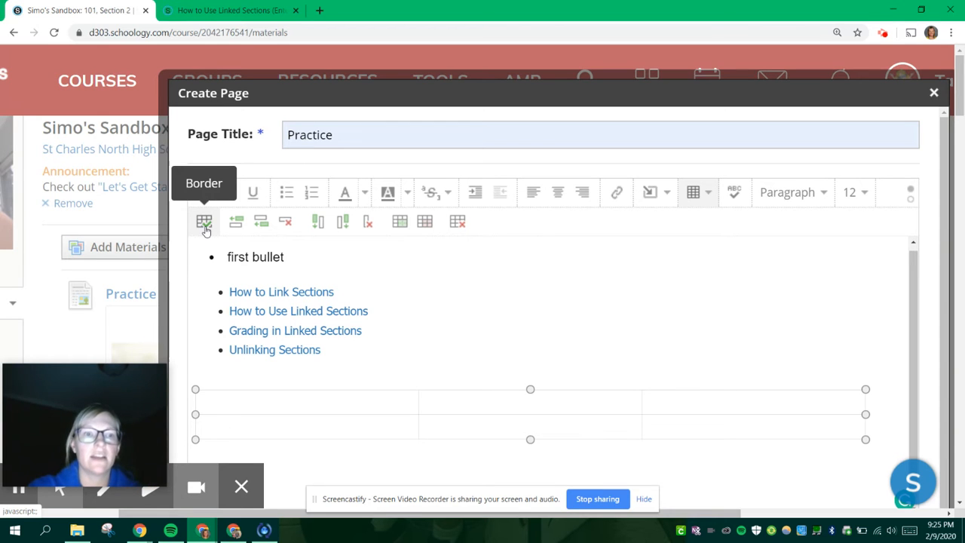
click(205, 222)
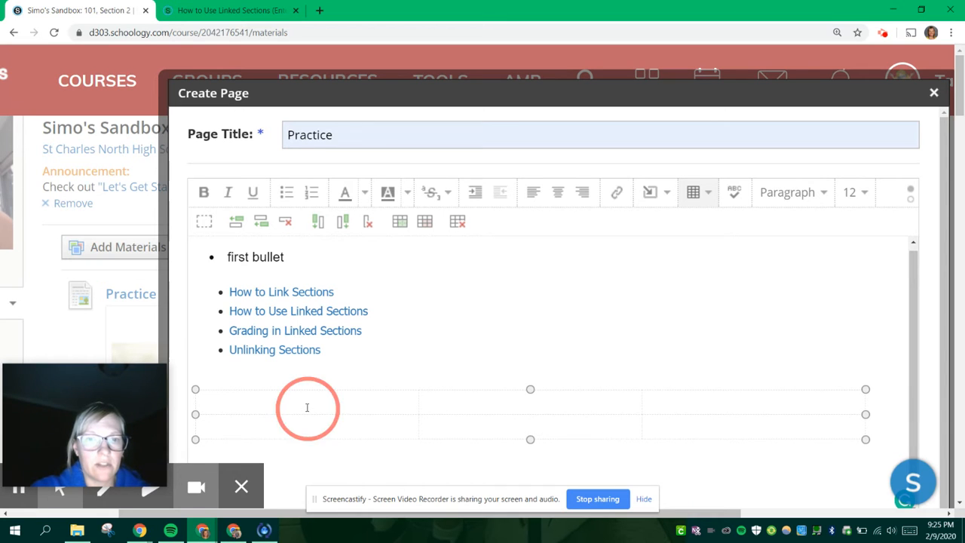
Try merging the first two cells of the table's top row, and split the merged cell again.
drag(308, 408, 468, 404)
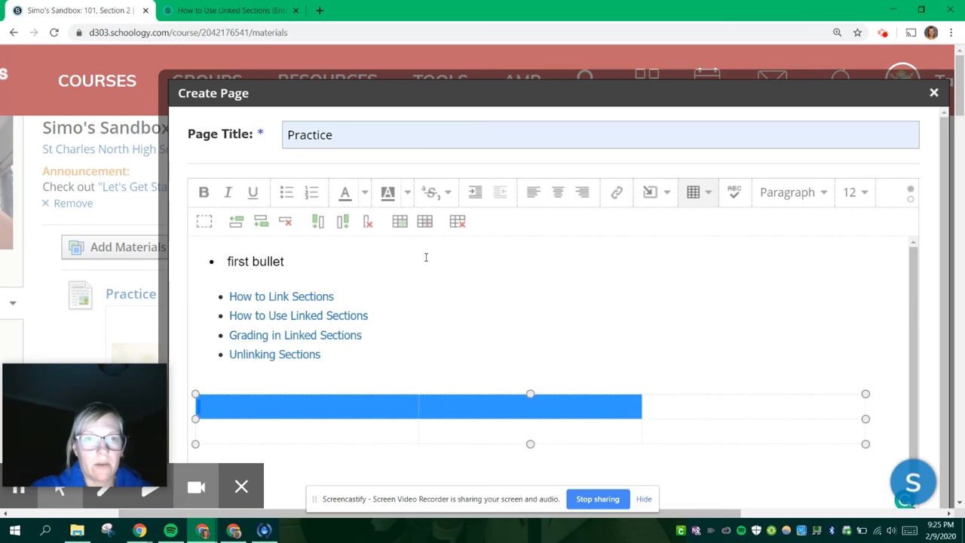
click(400, 221)
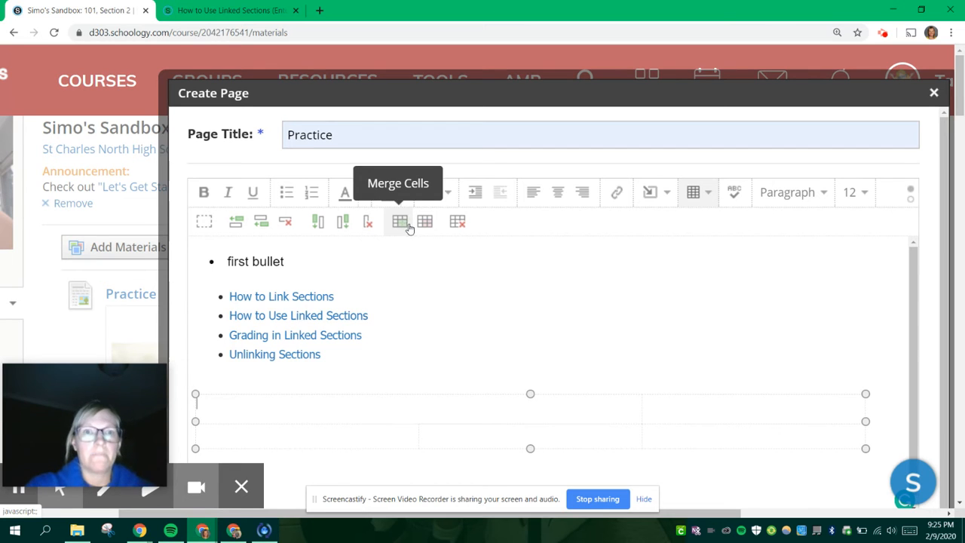
click(427, 226)
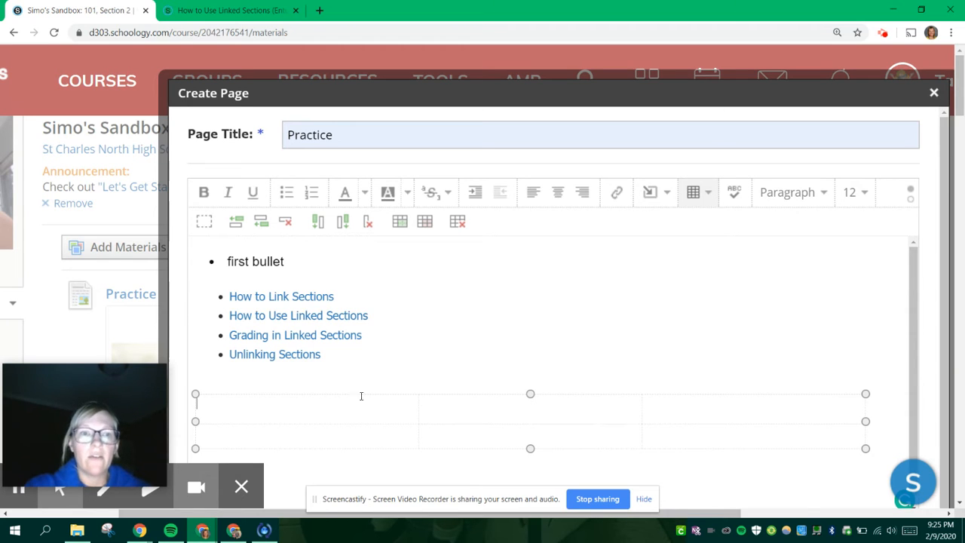
Insert the image "info (1).png" from the Downloads folder into the first cell of the table.
click(668, 196)
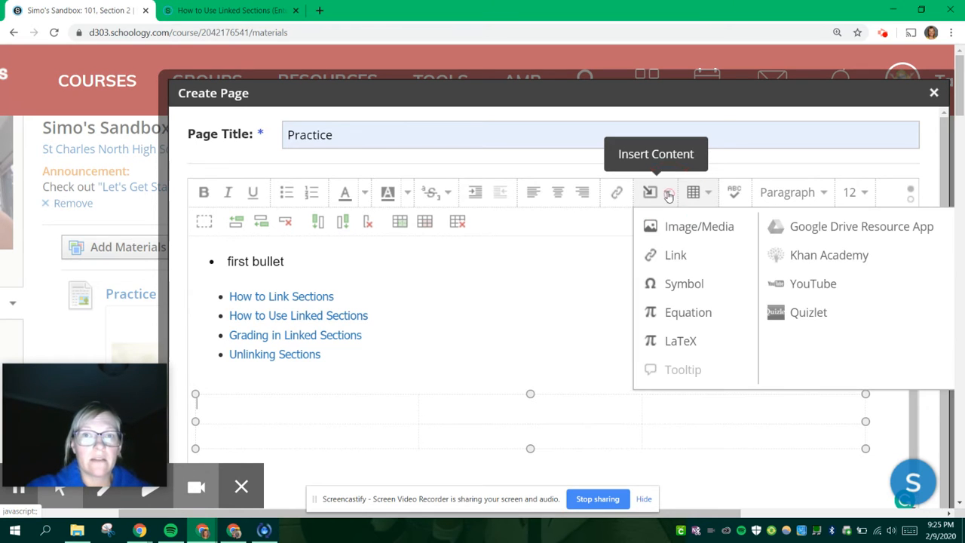
click(670, 229)
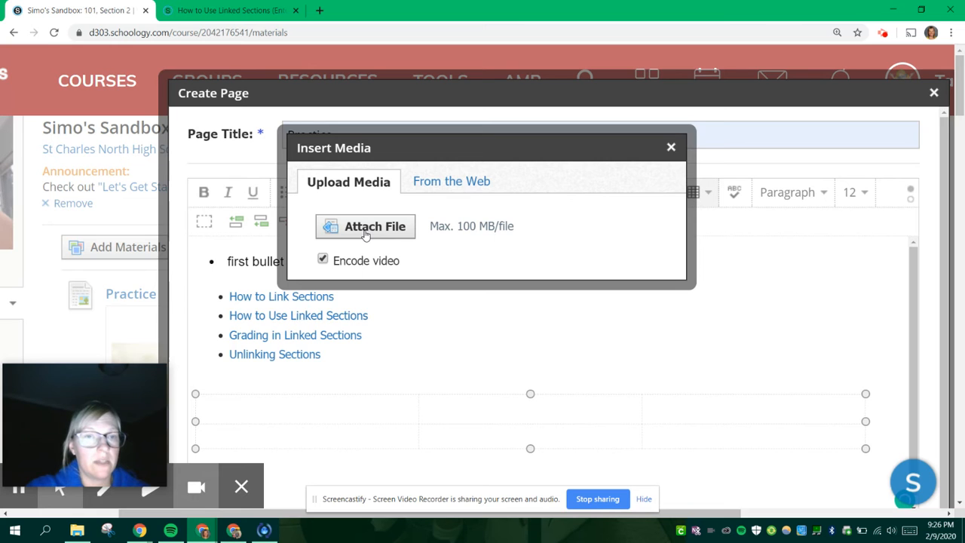
click(359, 225)
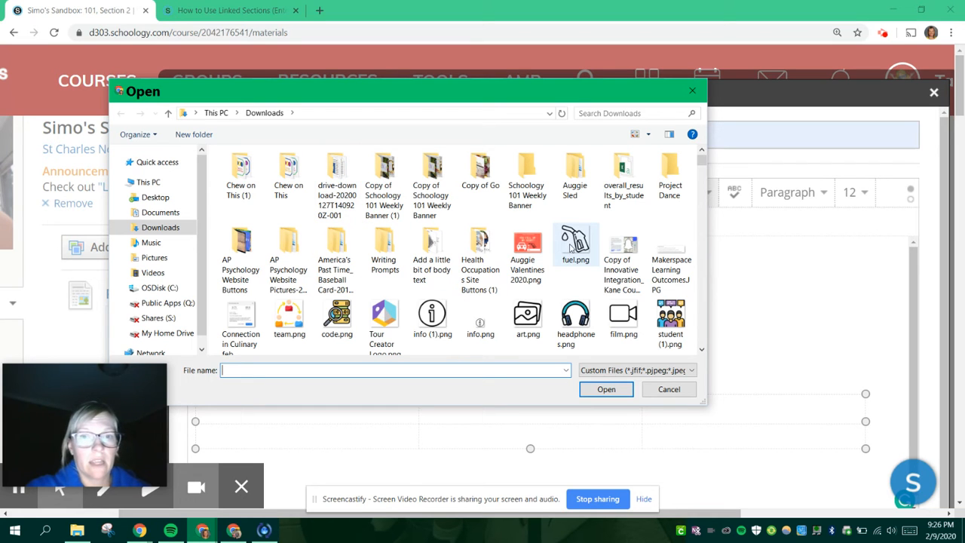
click(432, 313)
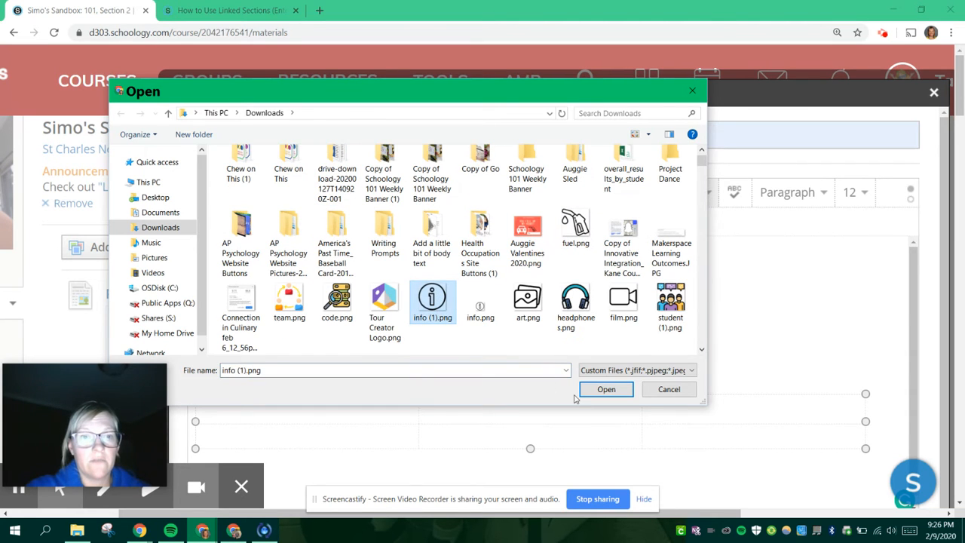
click(605, 391)
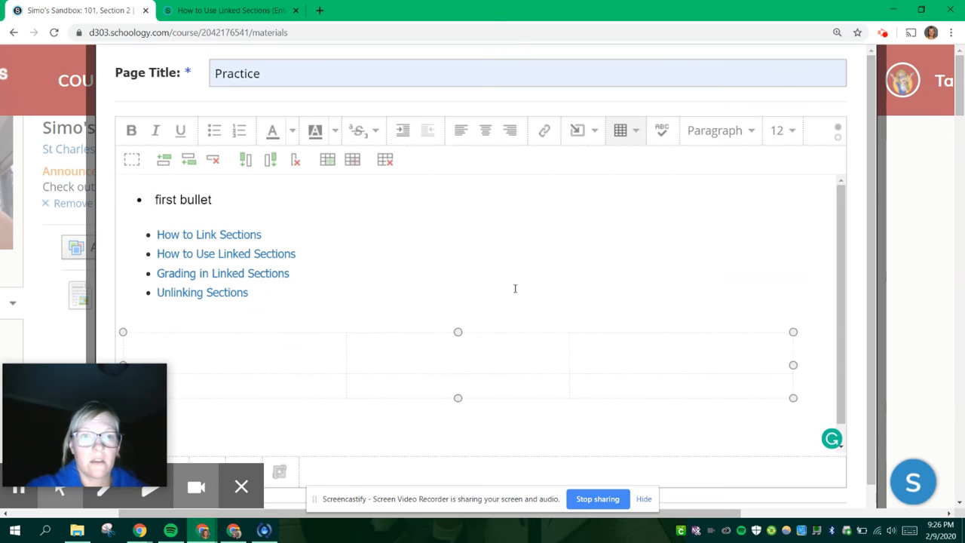
Enlarge the info icon image in the table's first cell to about twice its inserted size.
click(171, 405)
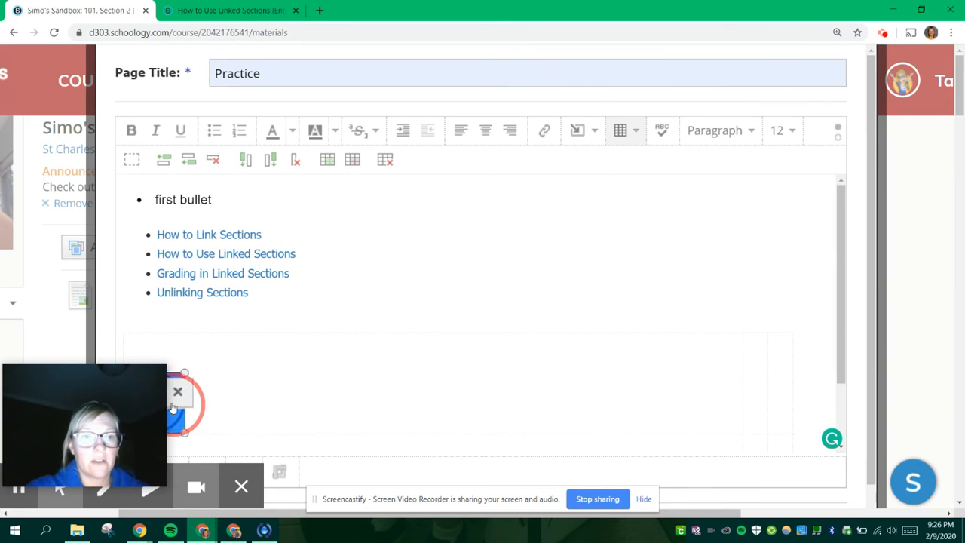
drag(184, 433, 258, 466)
click(222, 407)
drag(230, 371, 300, 406)
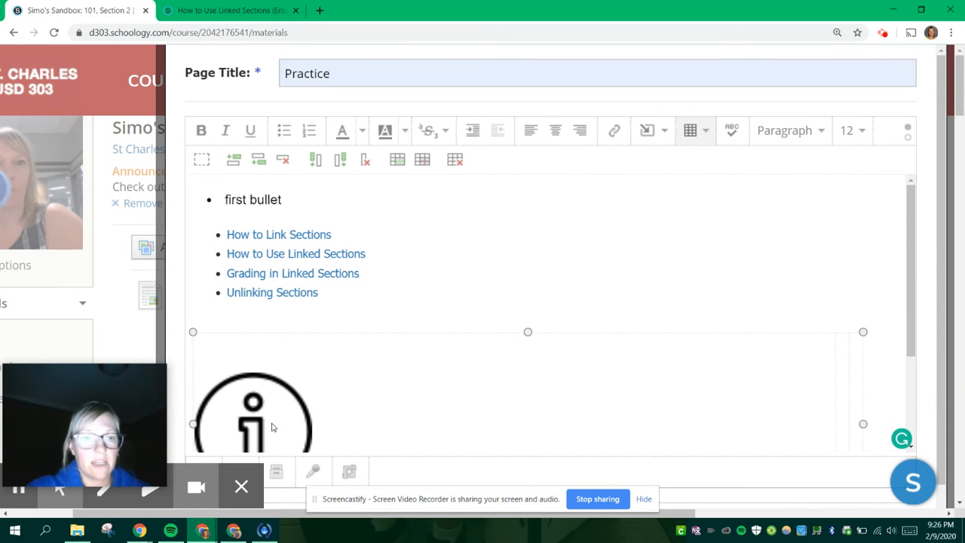
click(273, 428)
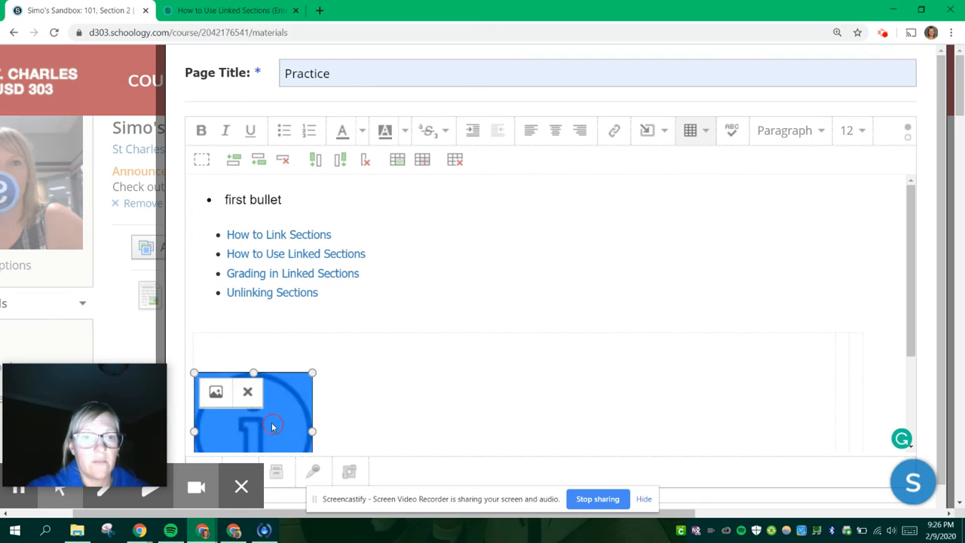
click(387, 388)
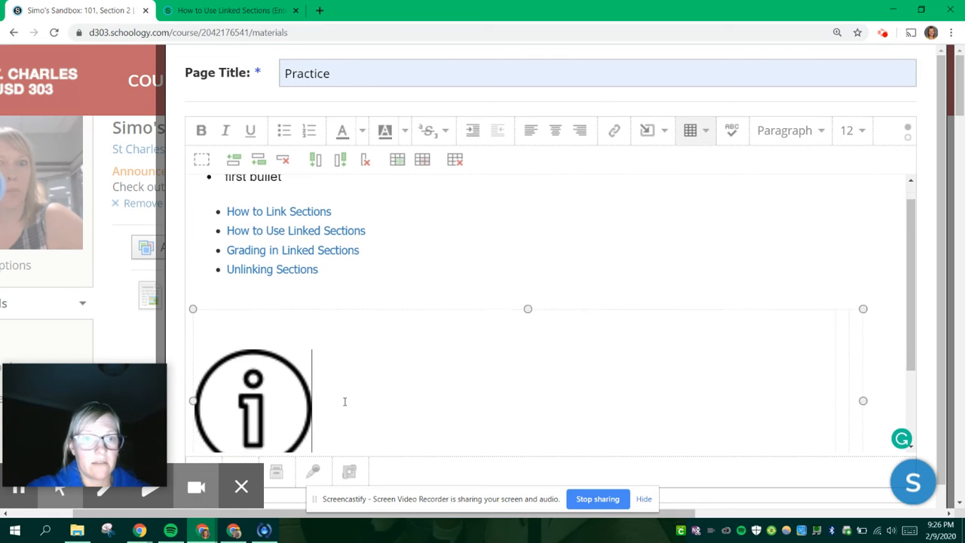
scroll(344, 401, down, 2)
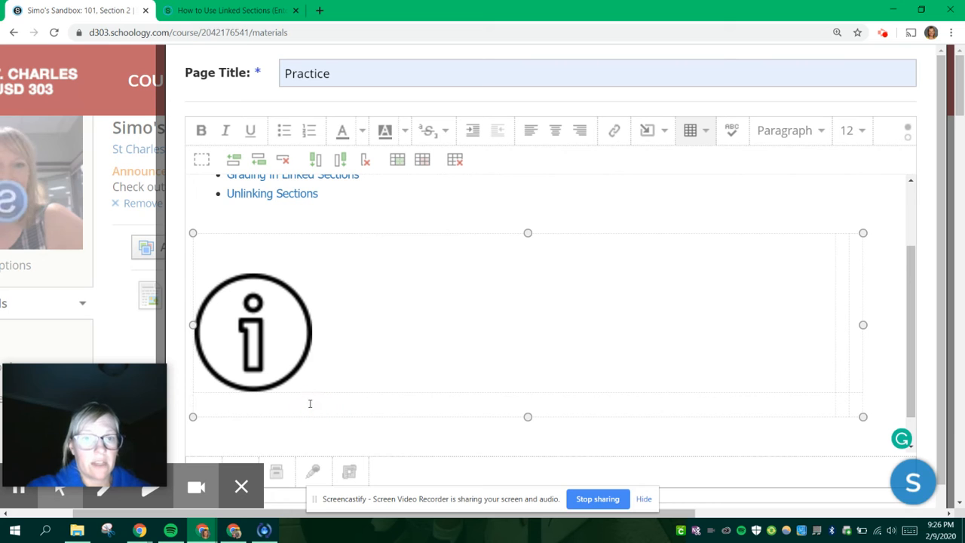
Search Google Images for "puppies" in a new browser tab.
click(321, 10)
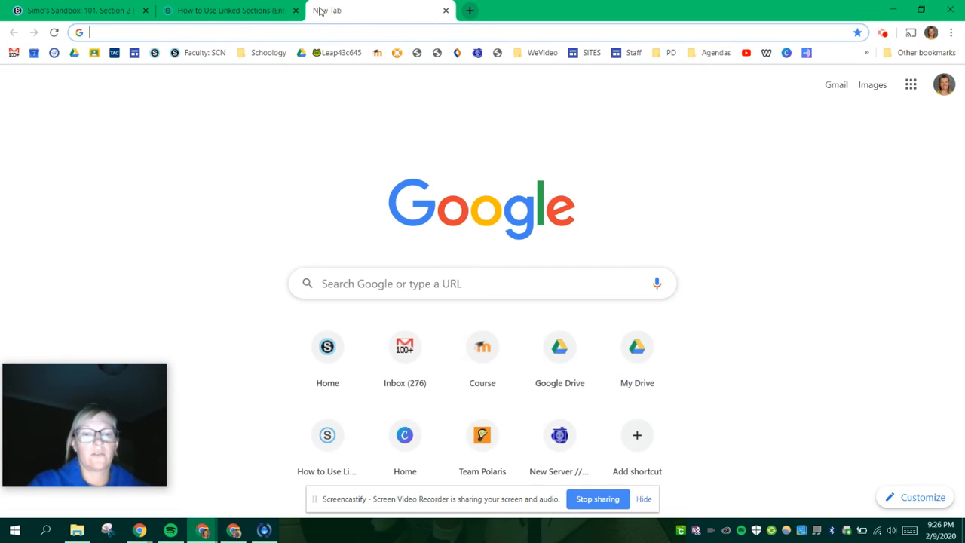
text(puppy)
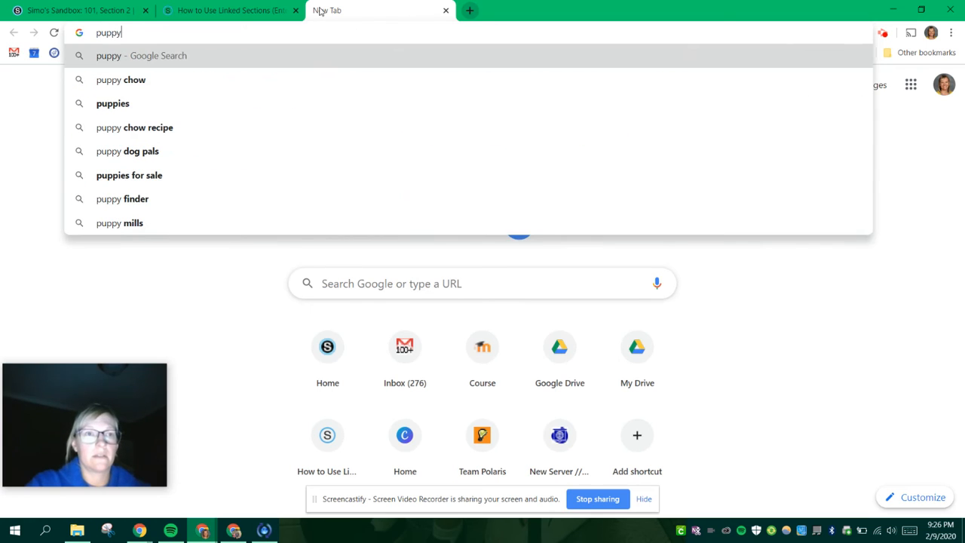
key(BackSpace)
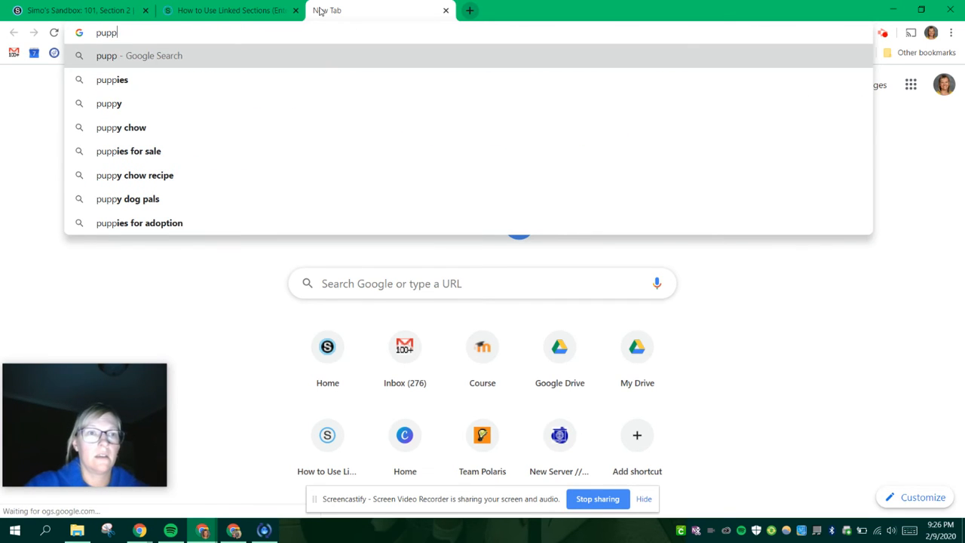
click(218, 76)
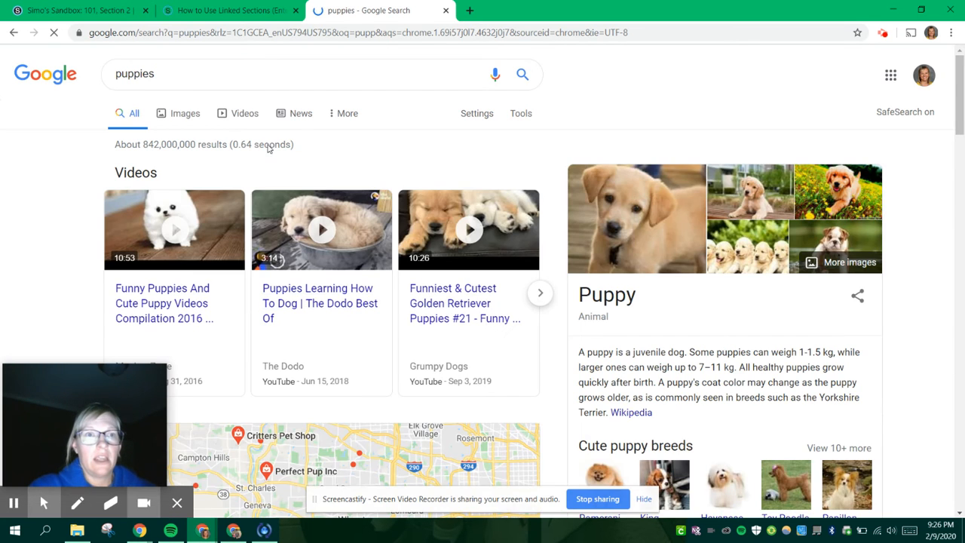
click(182, 119)
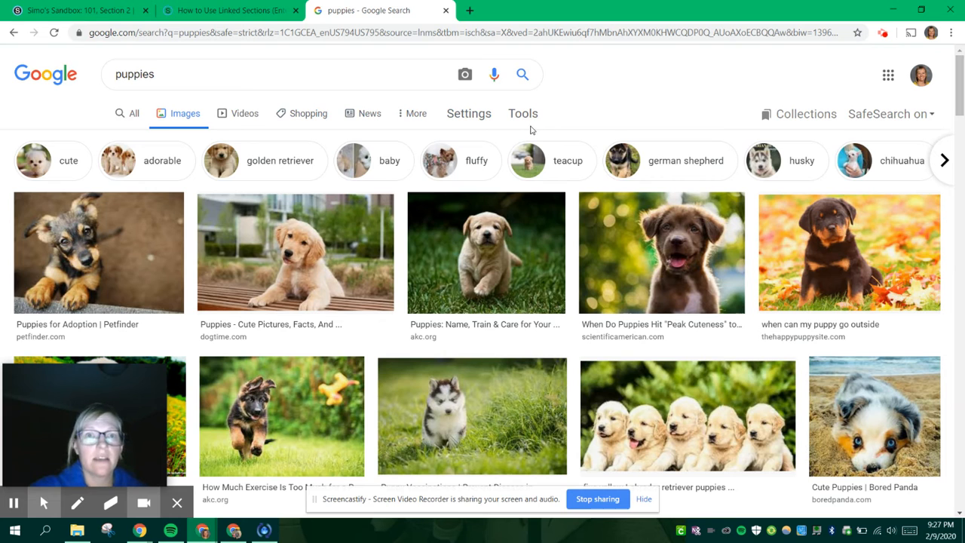
Filter the puppies image results to type GIF and color Transparent.
click(531, 122)
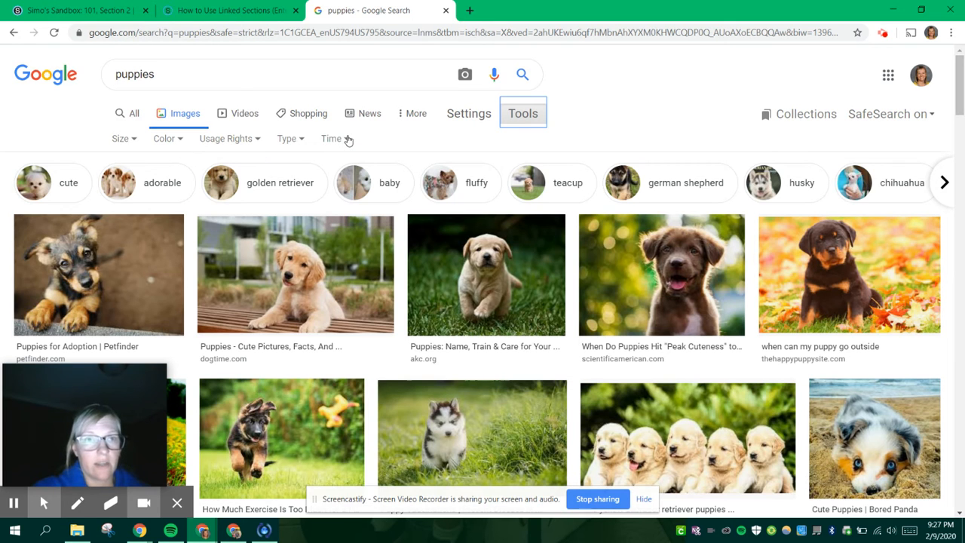
click(289, 141)
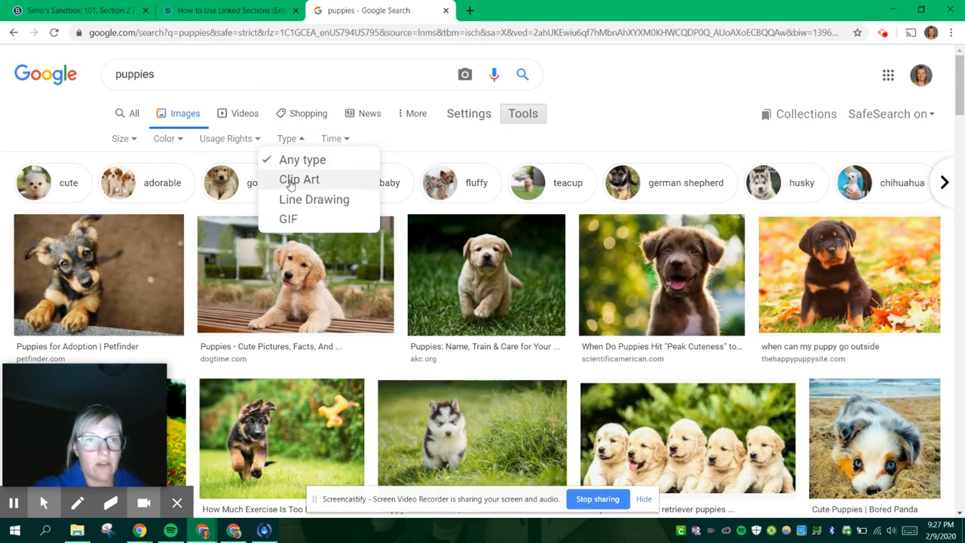
click(289, 221)
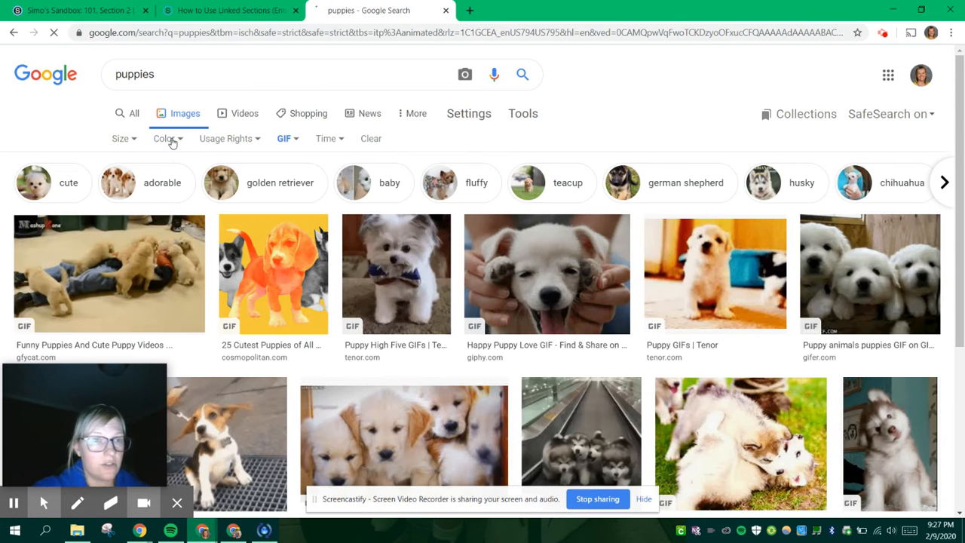
click(169, 140)
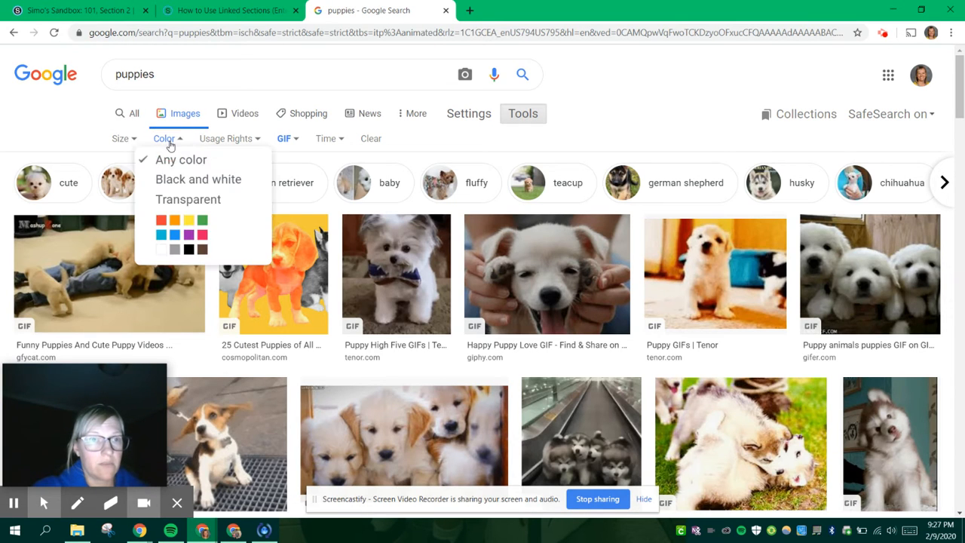
click(172, 201)
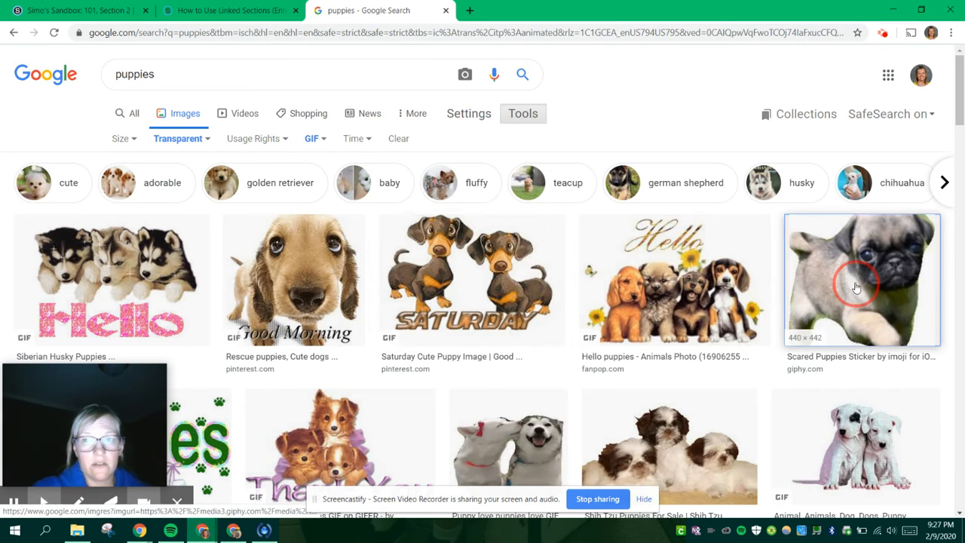
Preview the pug image and the Saturday dachshunds image, and copy the image address of the Saturday dachshunds one.
click(807, 304)
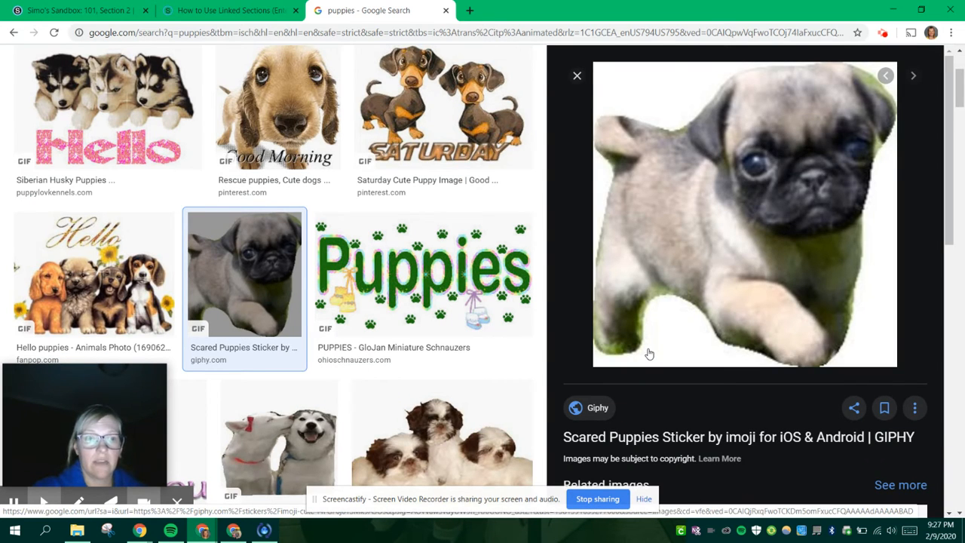
click(405, 117)
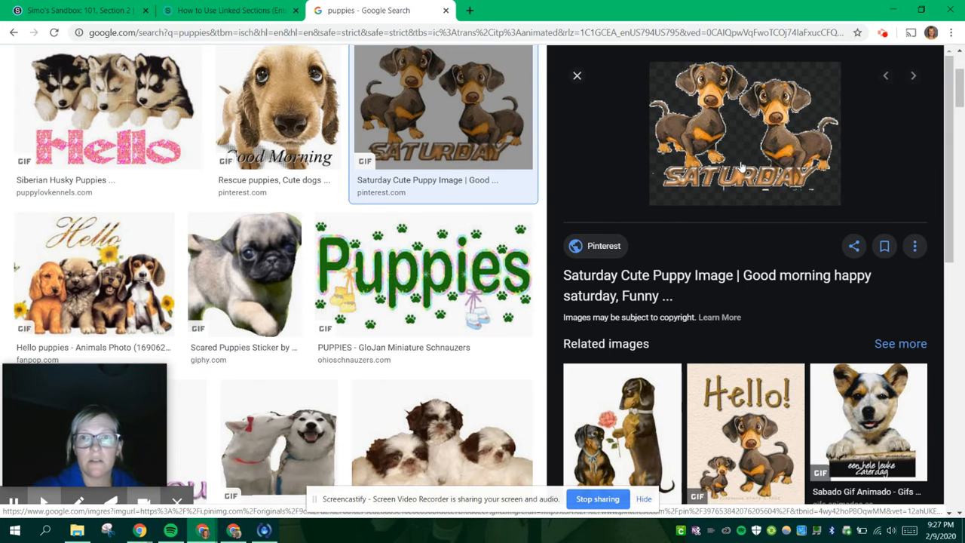
right_click(746, 134)
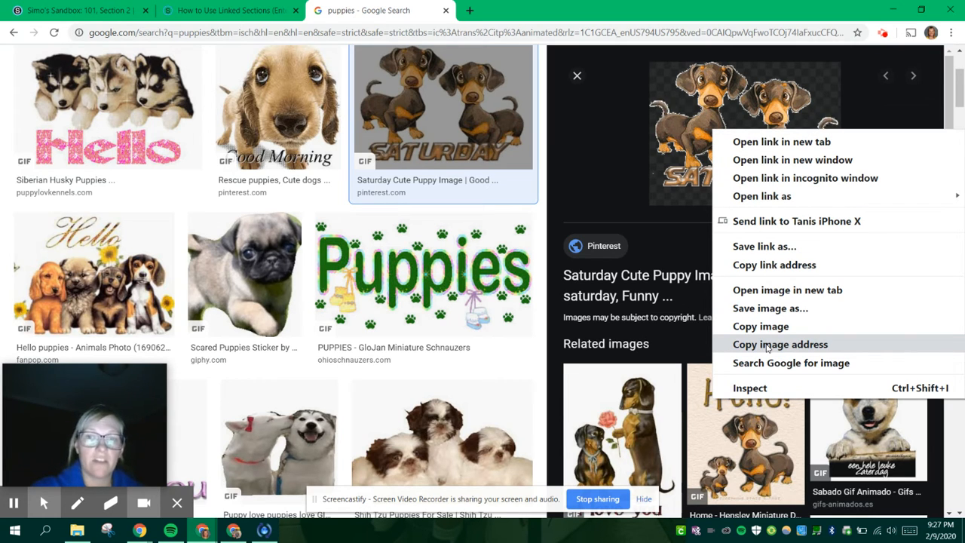
click(767, 345)
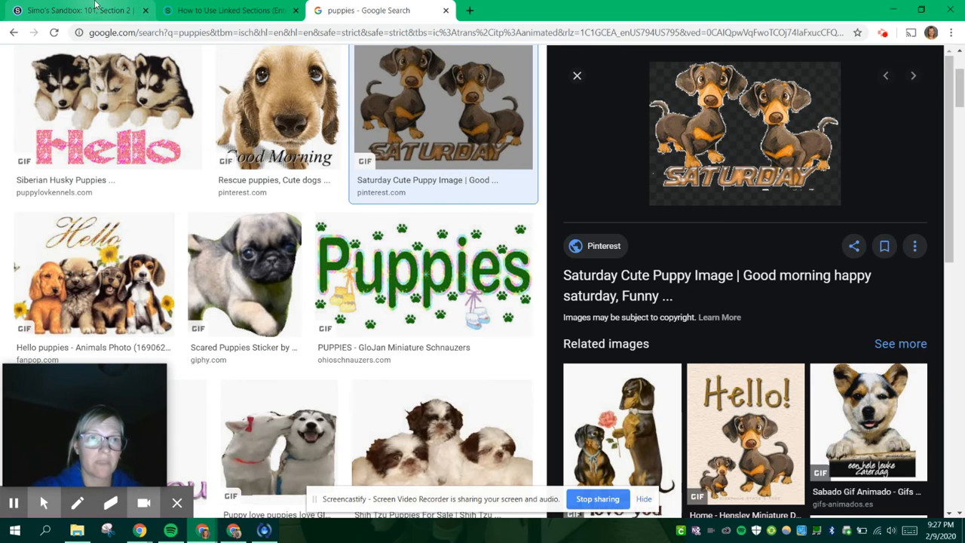
Back on the Schoology Practice page, insert the copied image address as a web image in the second cell of the table's top row.
click(96, 6)
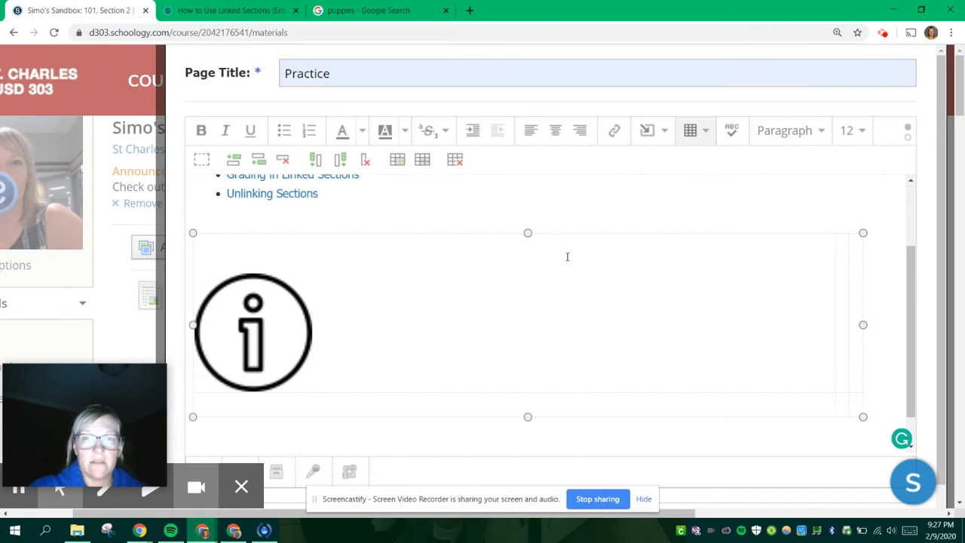
click(838, 277)
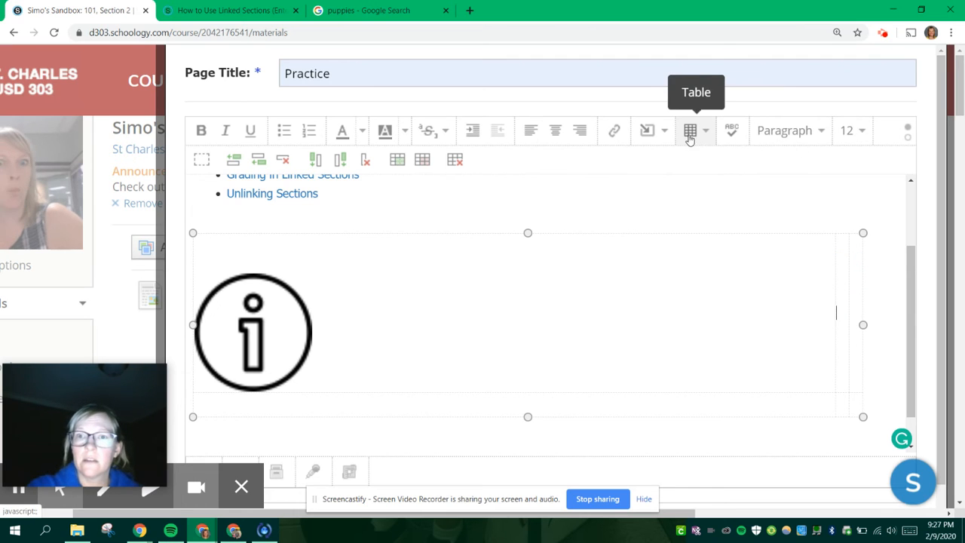
click(665, 131)
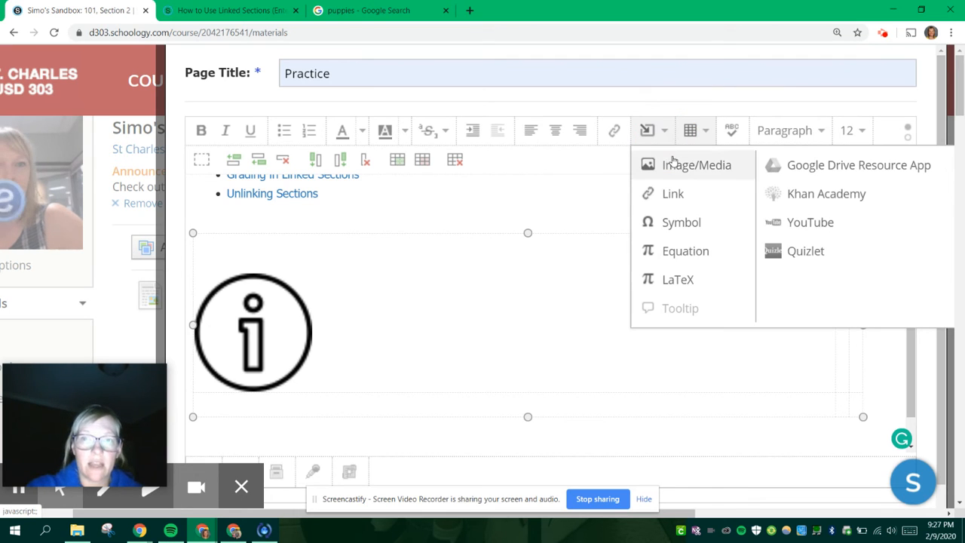
click(678, 168)
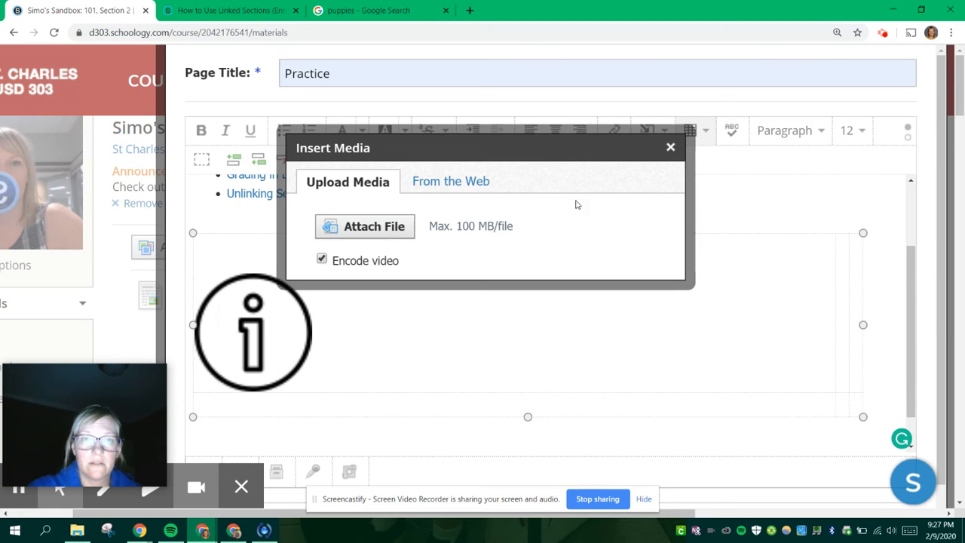
click(441, 181)
click(430, 237)
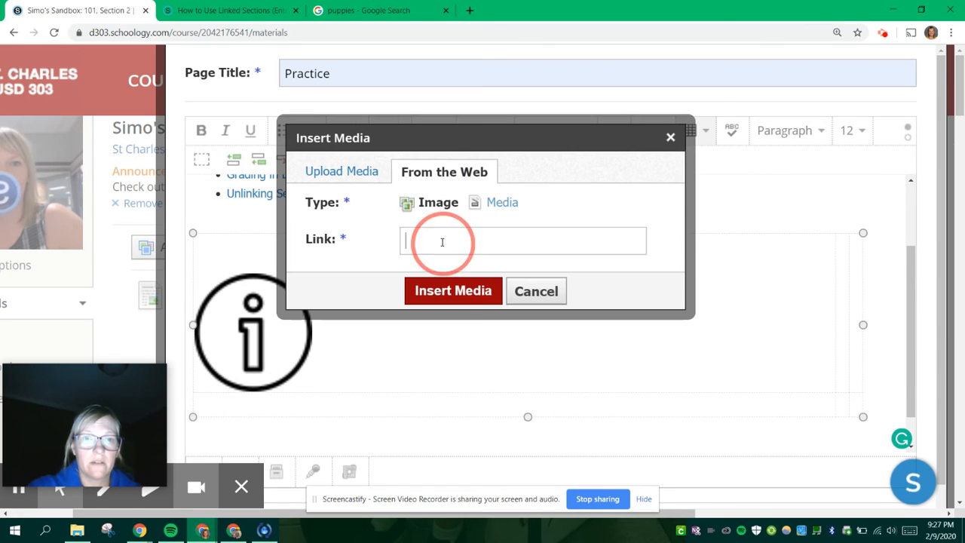
key(ctrl+v)
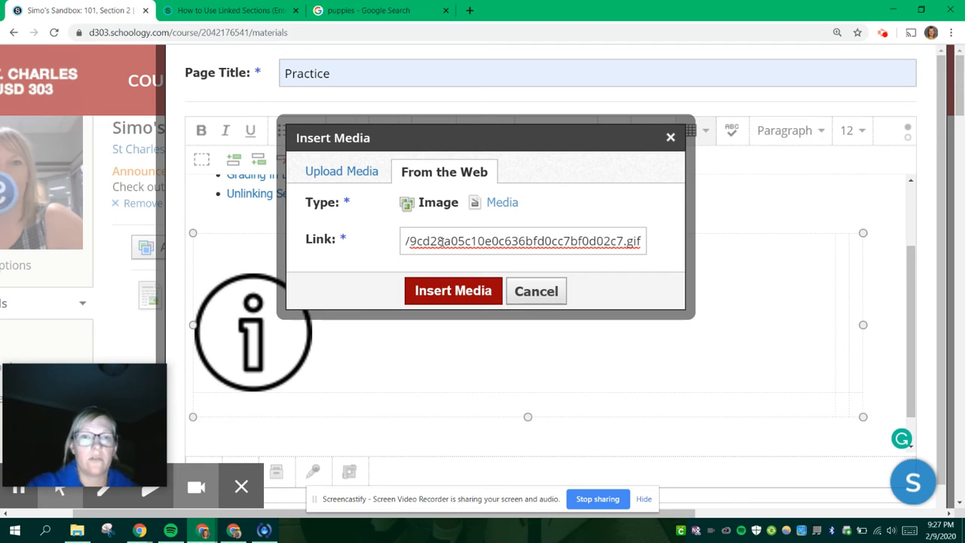
click(462, 291)
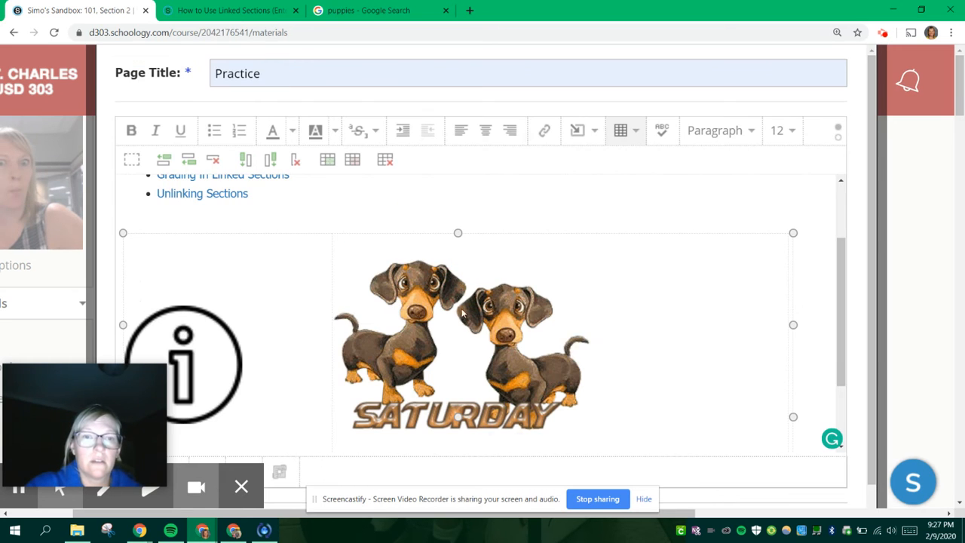
Shrink the Saturday dachshunds image to less than half its inserted size and the info icon to about 73 x 73.
click(544, 368)
drag(594, 258, 493, 340)
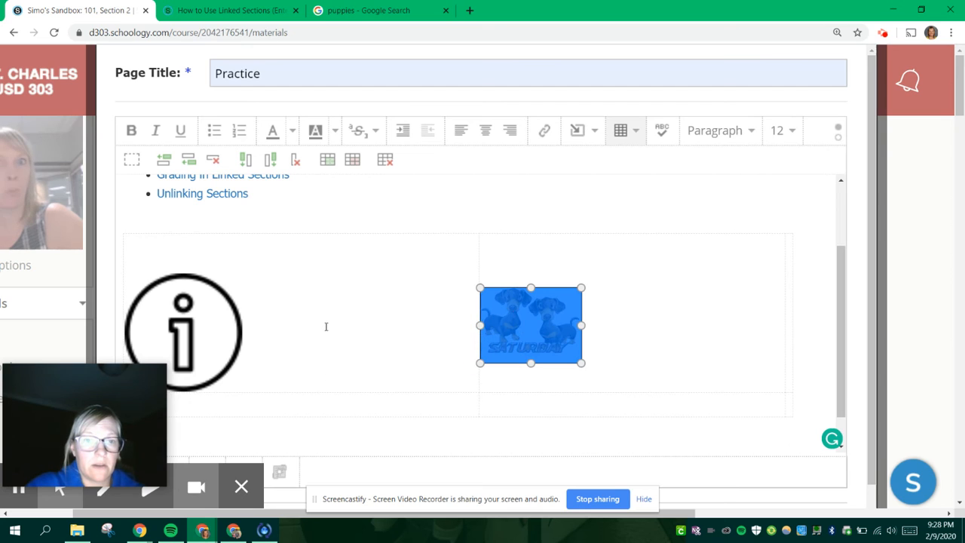
click(202, 338)
drag(242, 274, 194, 301)
scroll(405, 313, right, 1)
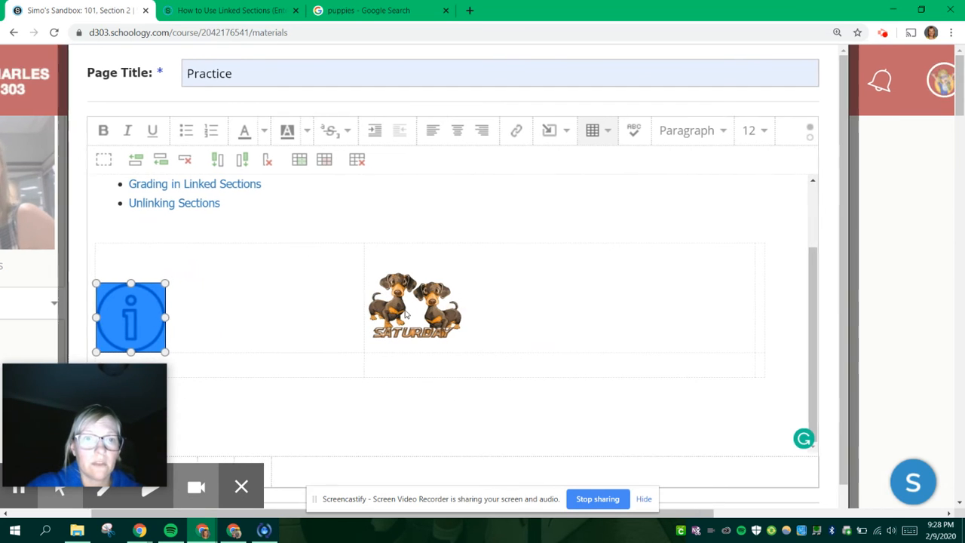
Try deleting at the start of the table's first cell, before the info icon, and undo the deletion.
click(103, 262)
key(Delete)
key(Delete)
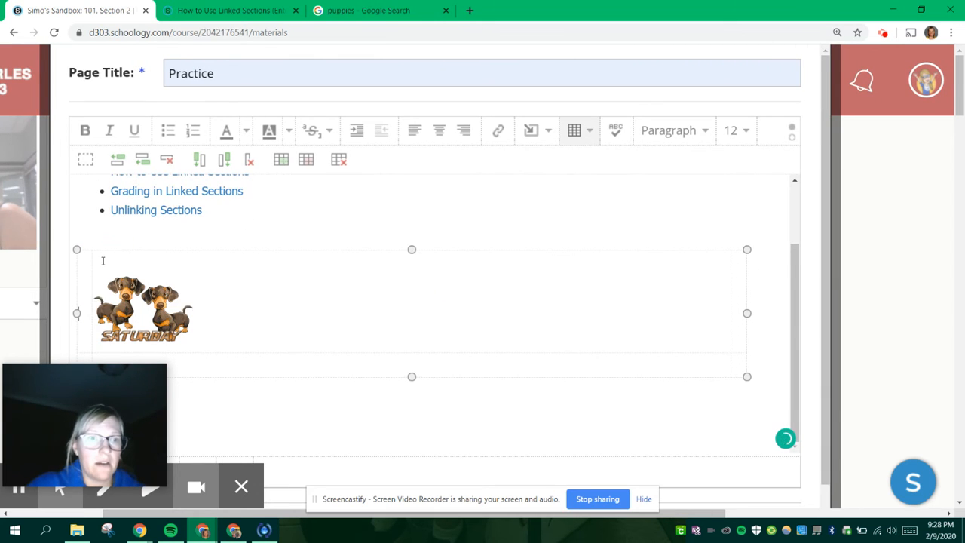
key(ctrl+z)
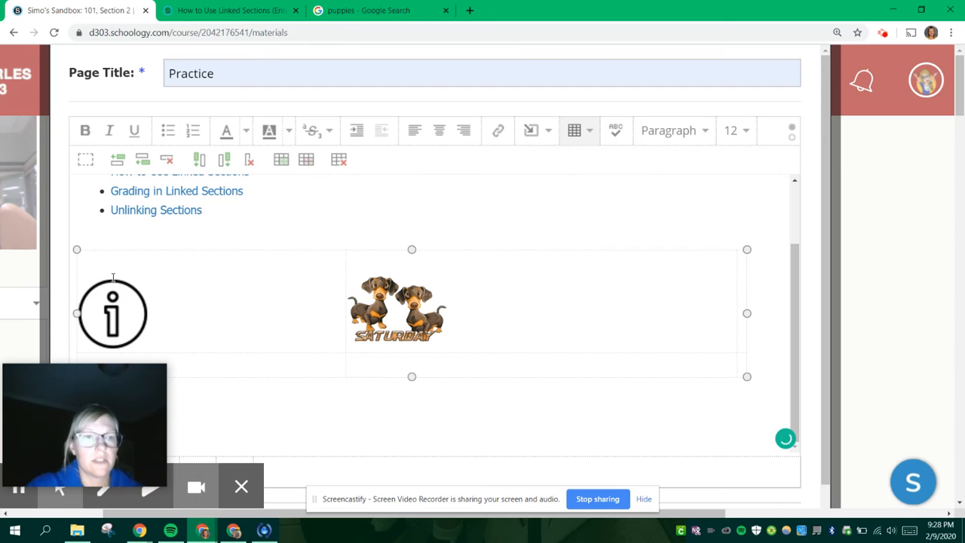
Center the info icon and the Saturday dachshunds image within their table cells.
click(440, 131)
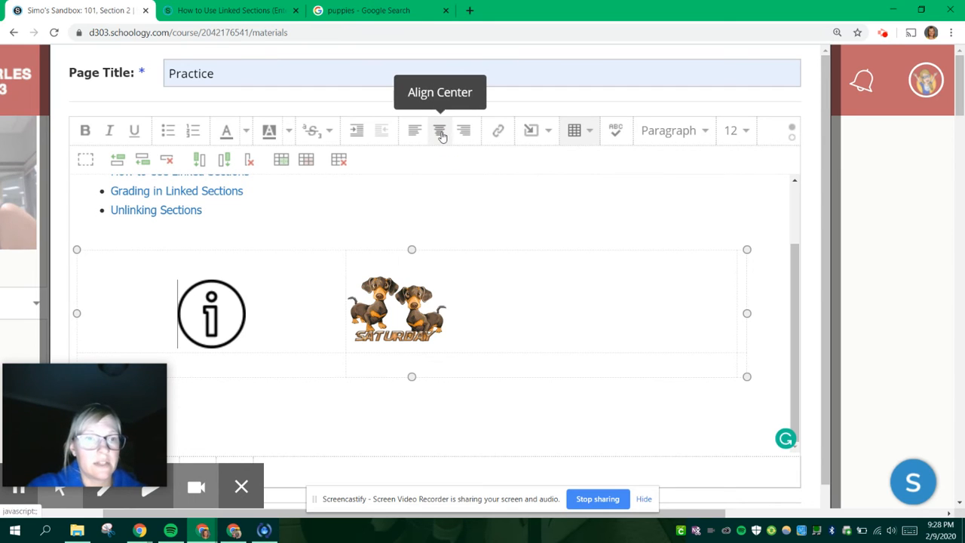
click(407, 346)
click(440, 131)
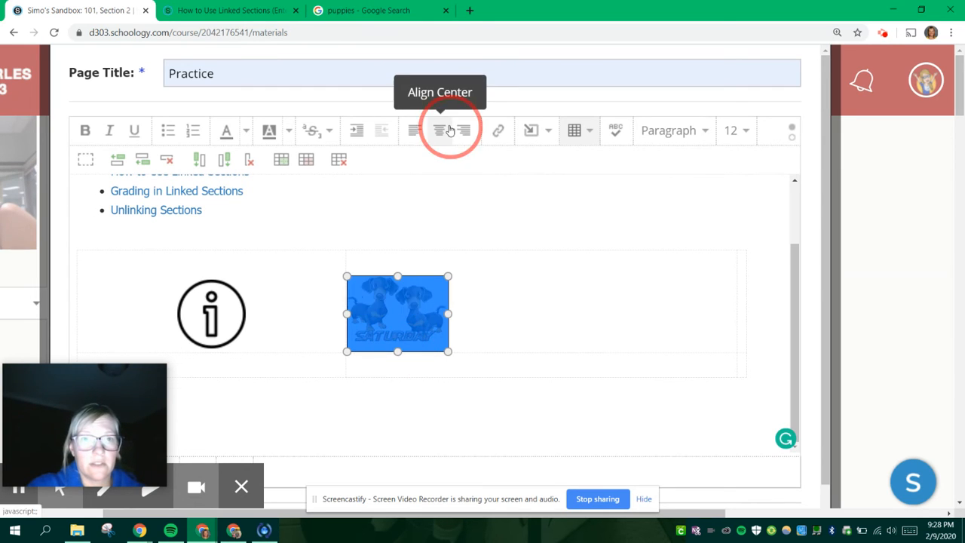
click(552, 325)
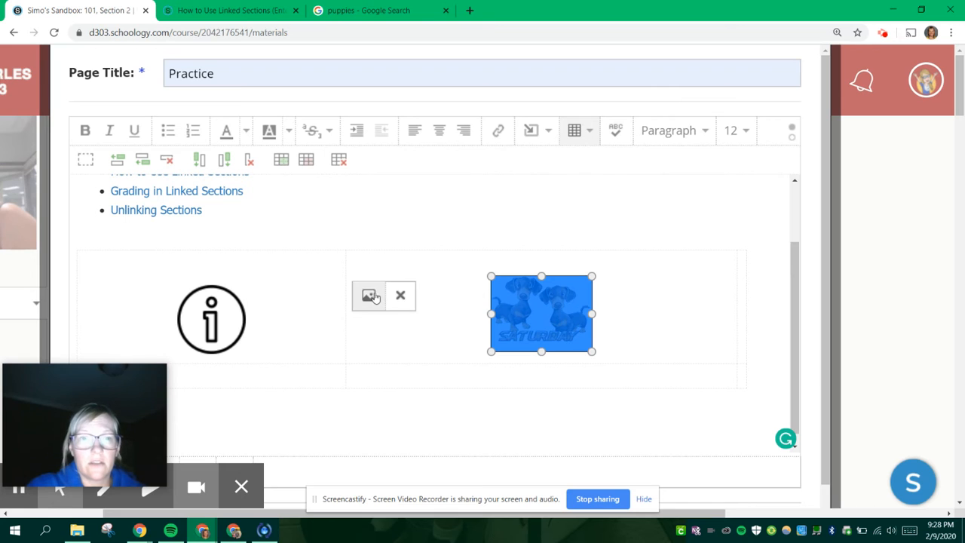
Set the info icon's image dimensions to 75 x 75 in its properties, keeping the alignment unset.
click(197, 313)
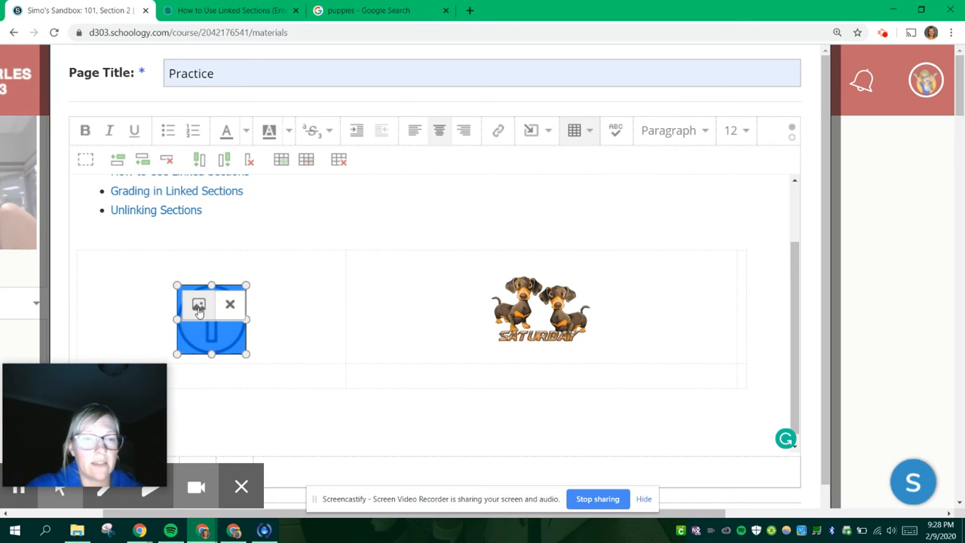
click(198, 306)
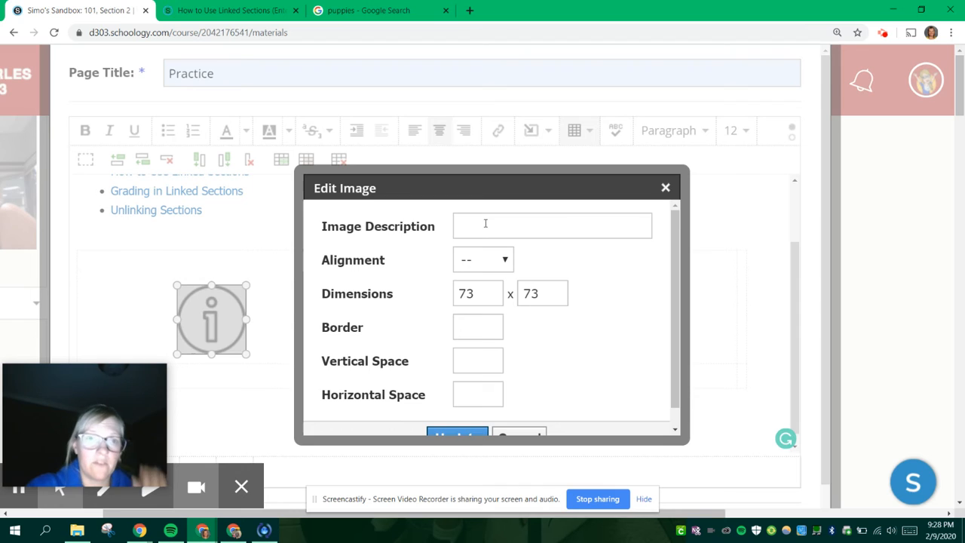
click(462, 261)
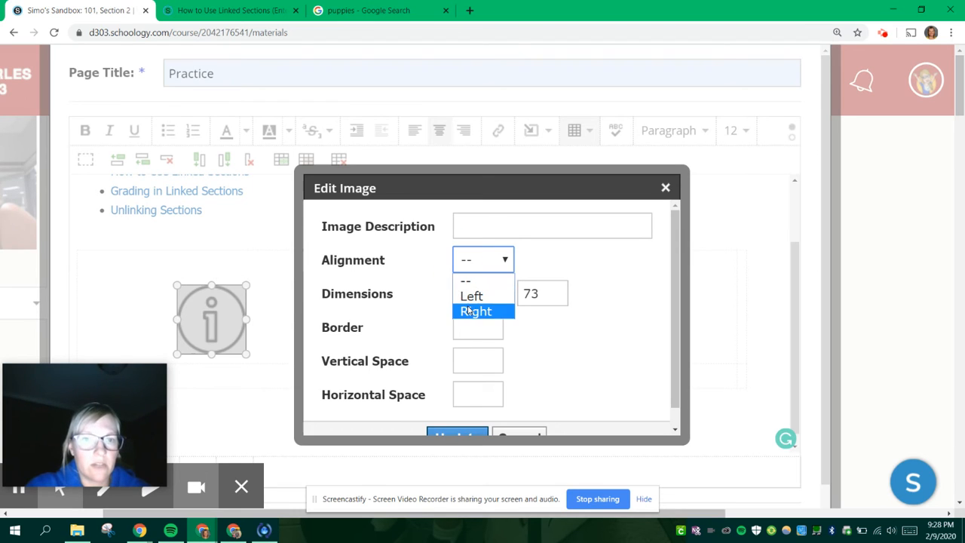
click(534, 264)
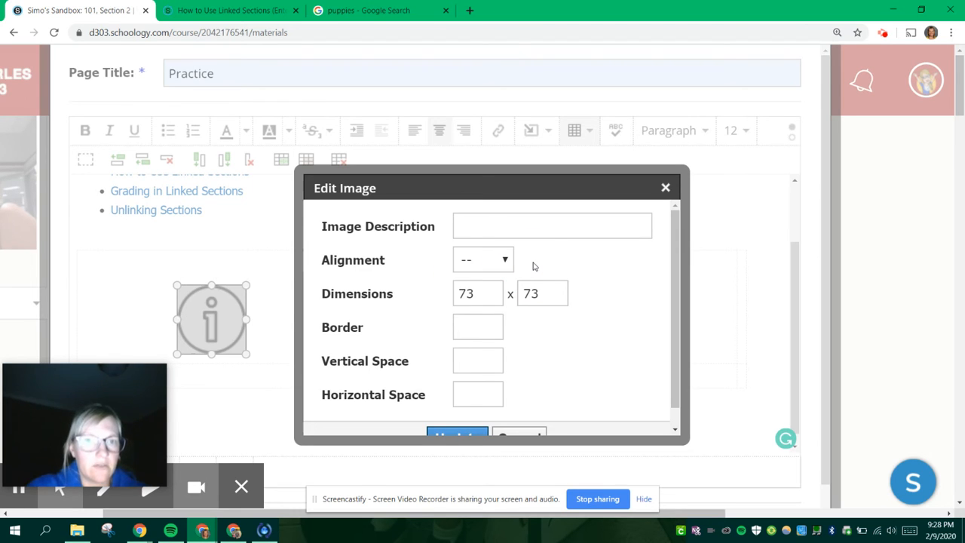
click(475, 294)
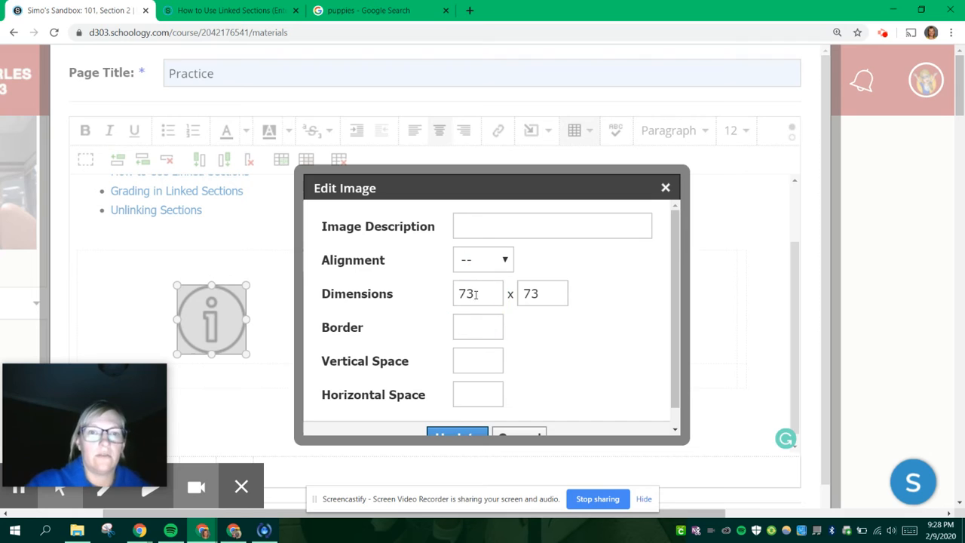
key(BackSpace)
text(5)
key(Tab)
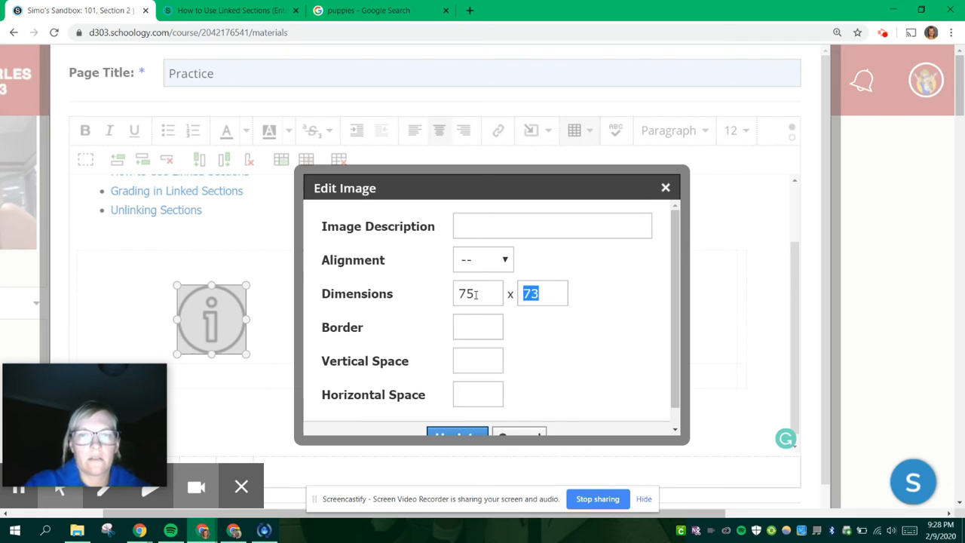
text(75)
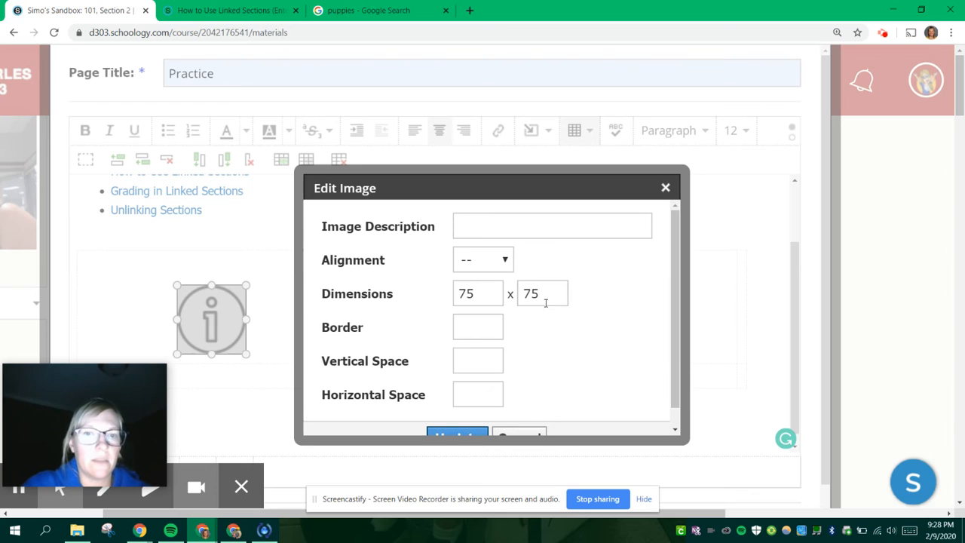
Give the info icon a border of 3, apply the image changes and deselect the icon.
click(468, 326)
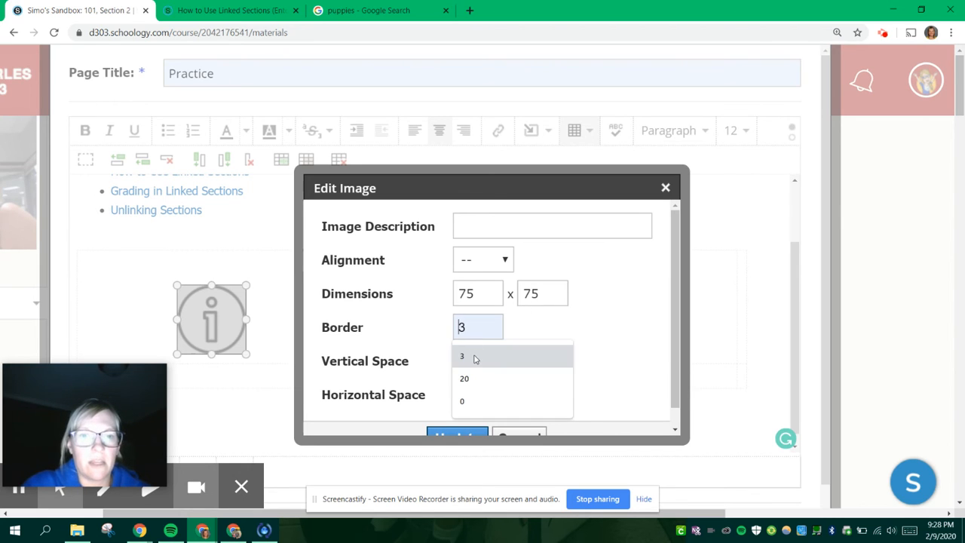
click(475, 357)
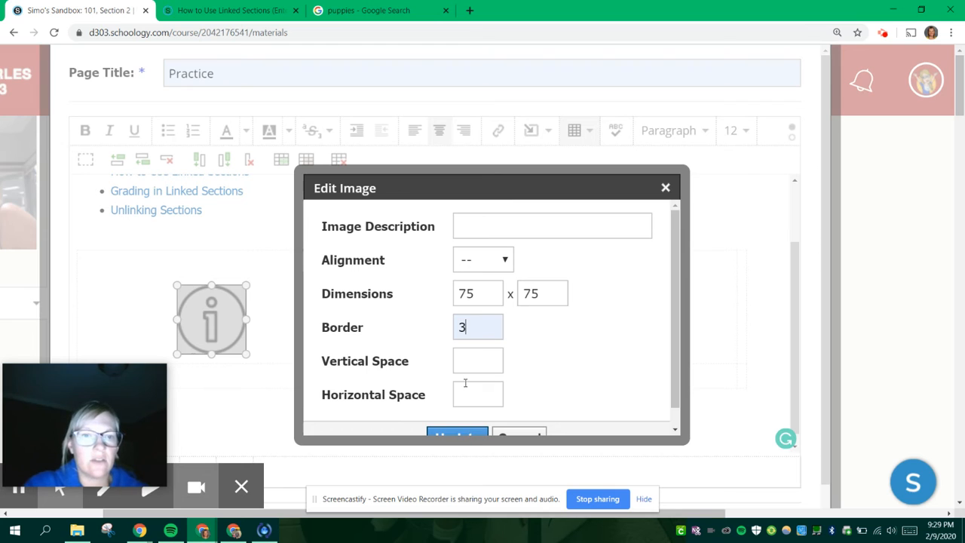
click(459, 432)
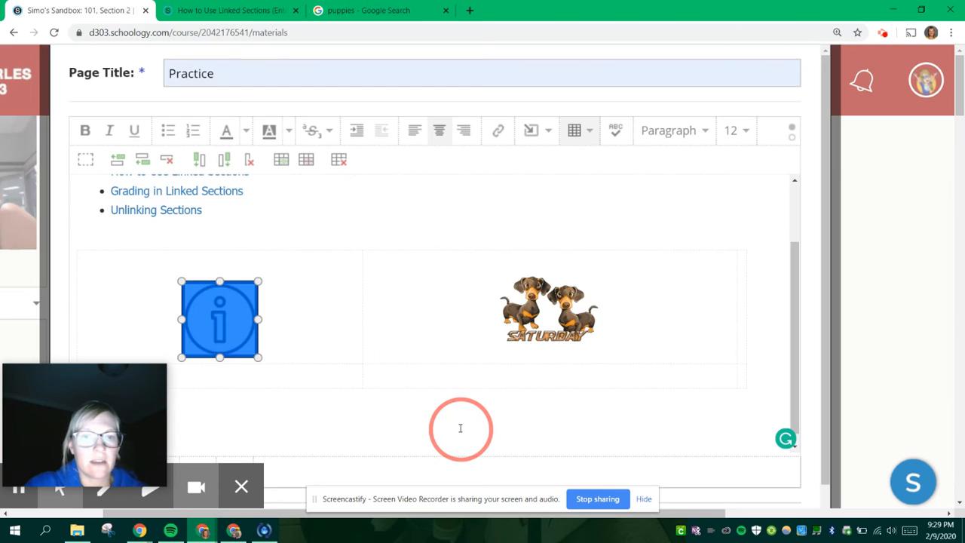
click(307, 340)
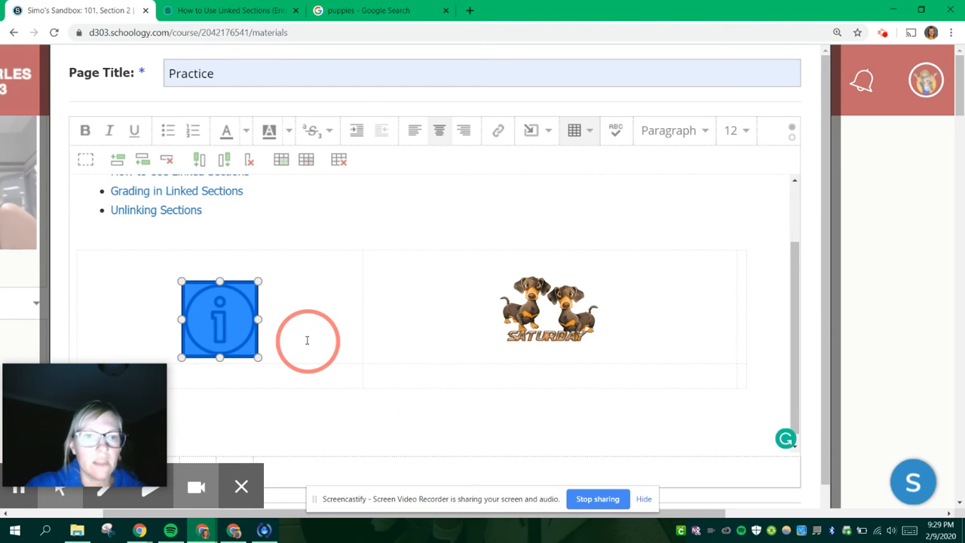
click(403, 340)
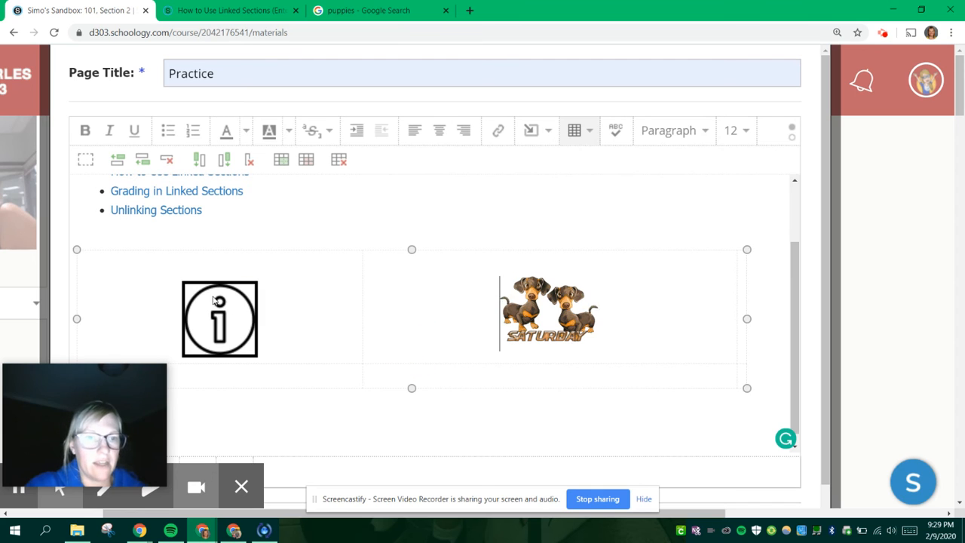
Open the Saturday dachshunds image's properties and apply them without changing any values.
click(579, 306)
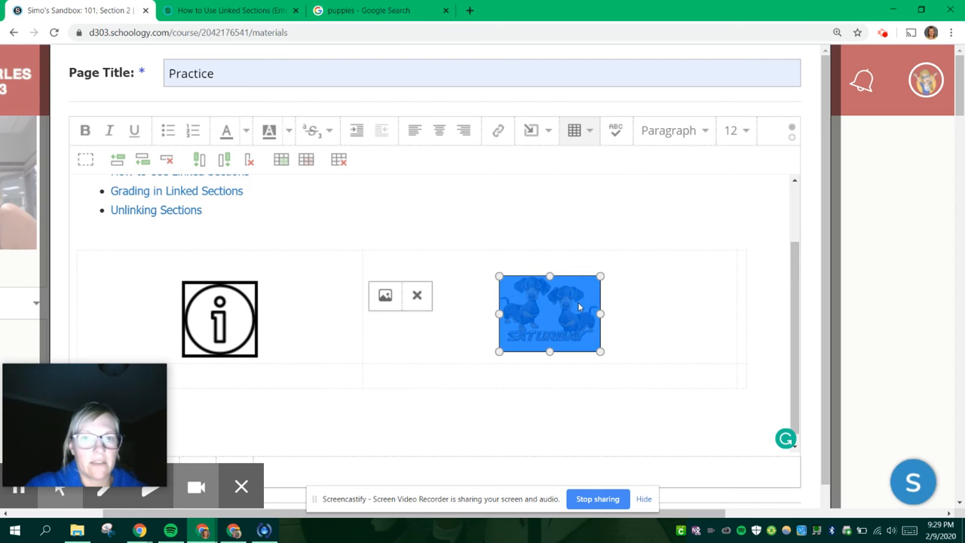
click(388, 304)
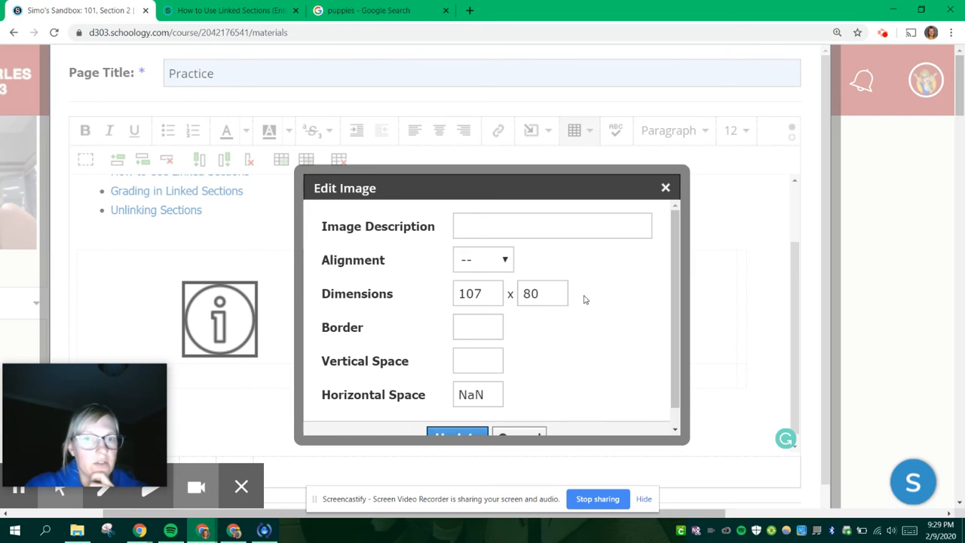
click(456, 434)
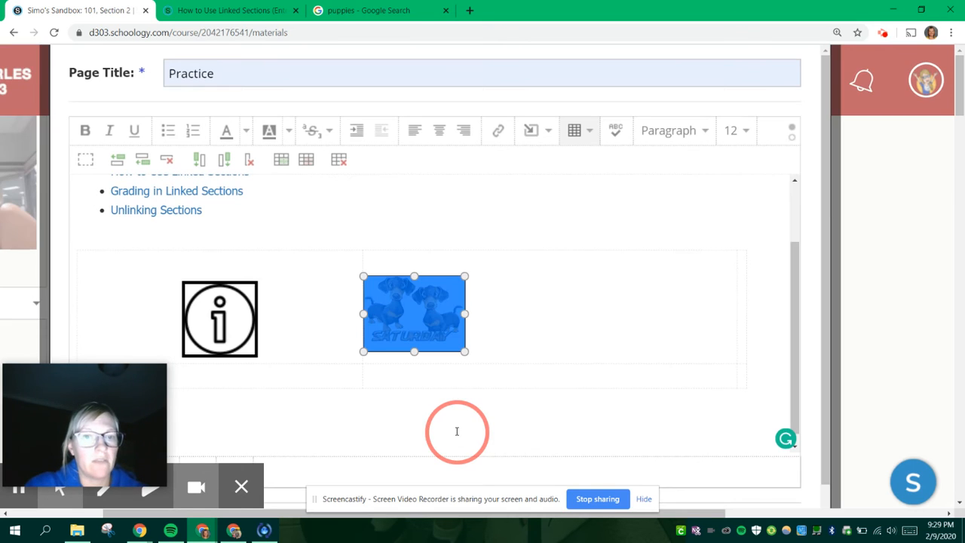
Enlarge the Saturday dachshunds image proportionally by about a third within its table cell.
click(430, 339)
drag(458, 356, 493, 360)
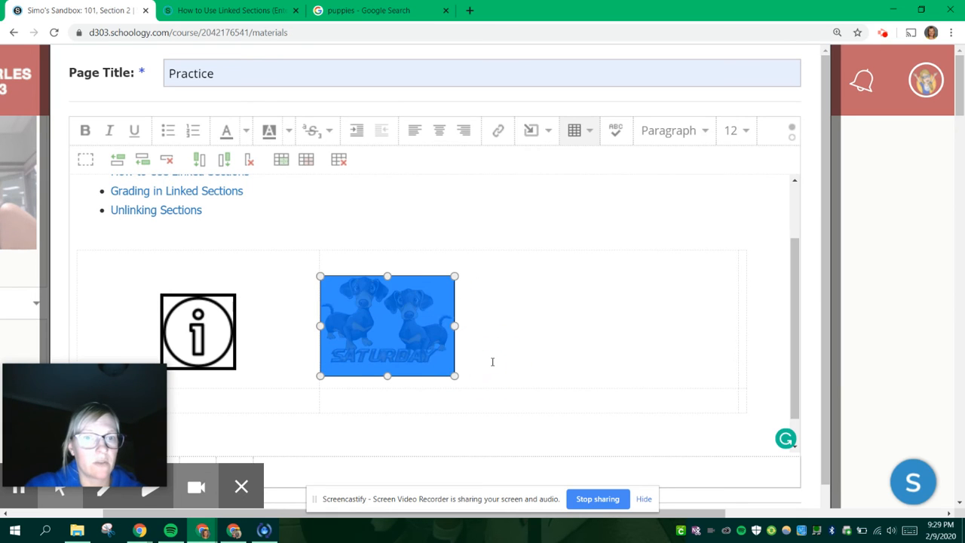
click(494, 359)
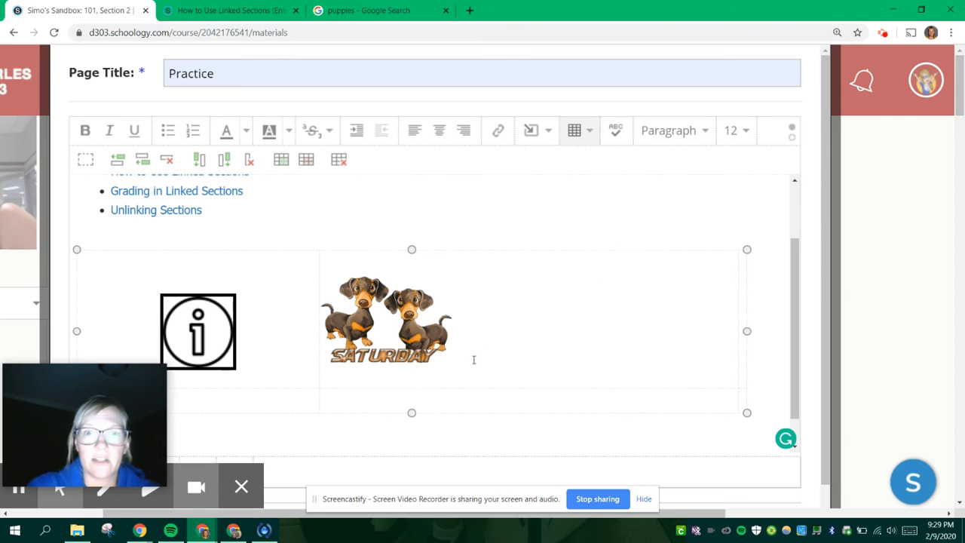
For the narrow third cell in the table's top row, search the YouTube content import for "flash mob st. charles north".
click(743, 312)
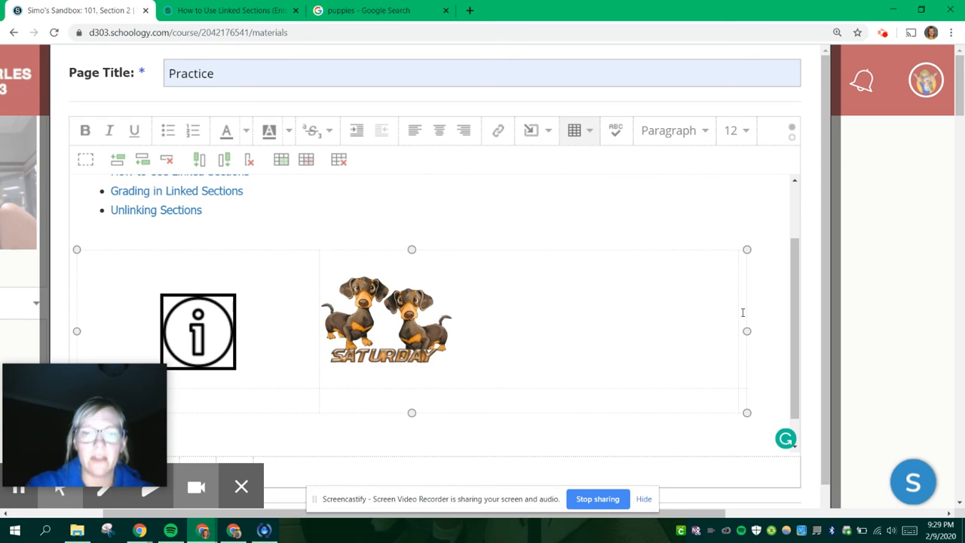
click(550, 132)
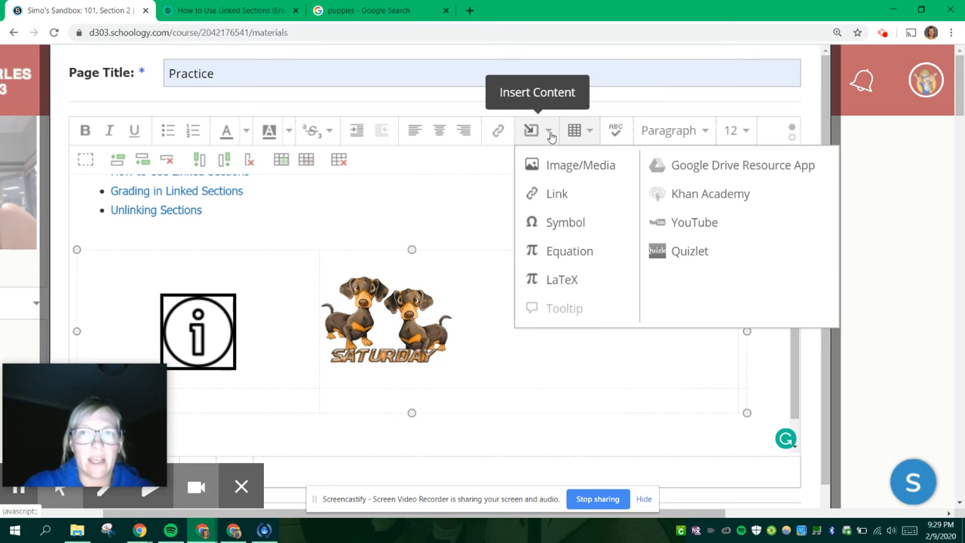
click(693, 223)
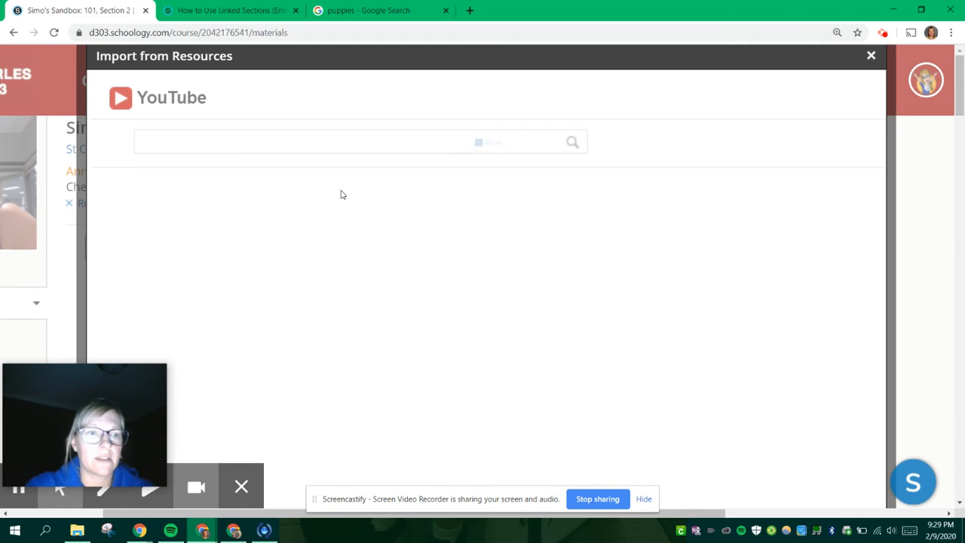
click(265, 147)
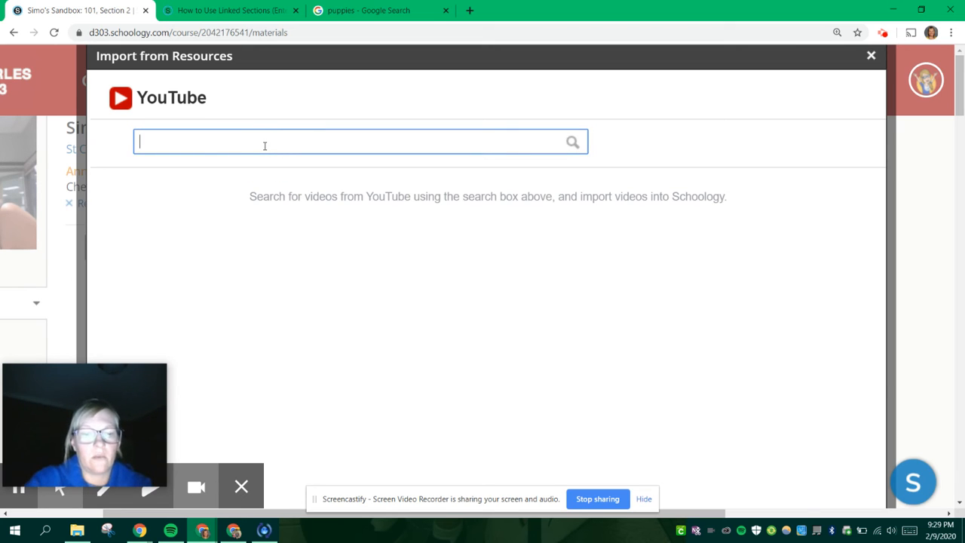
text(flash mob)
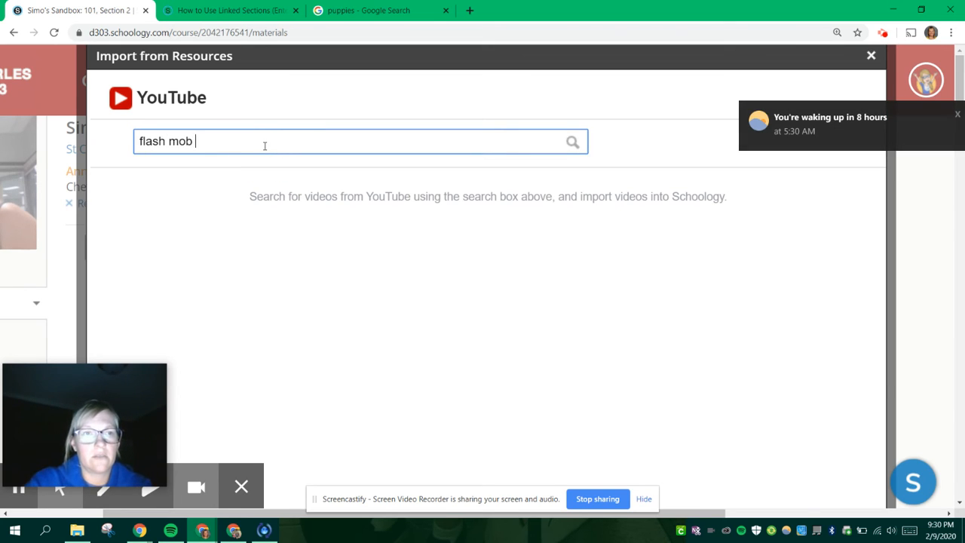
text( st. charles nor)
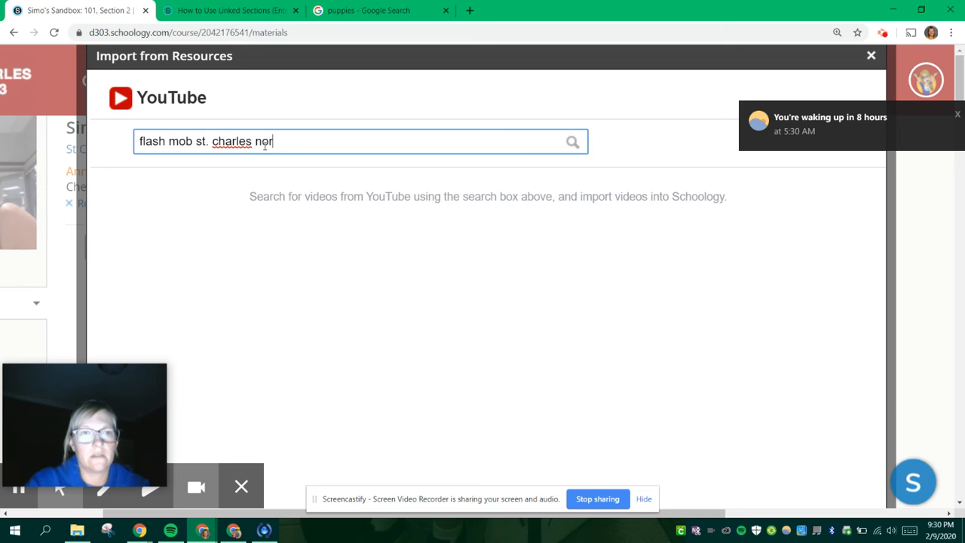
text(th)
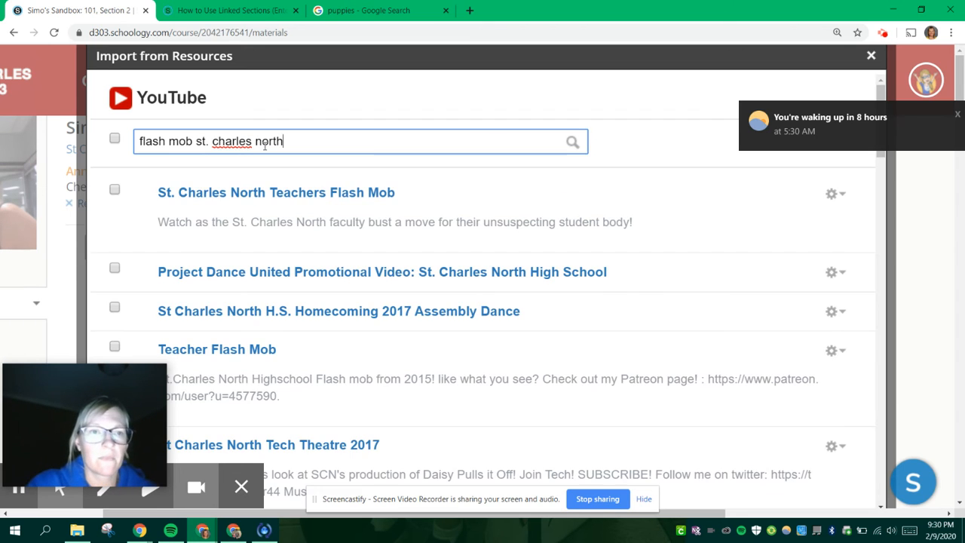
Import the "St. Charles North Teachers Flash Mob" video into the table as an embed.
click(114, 191)
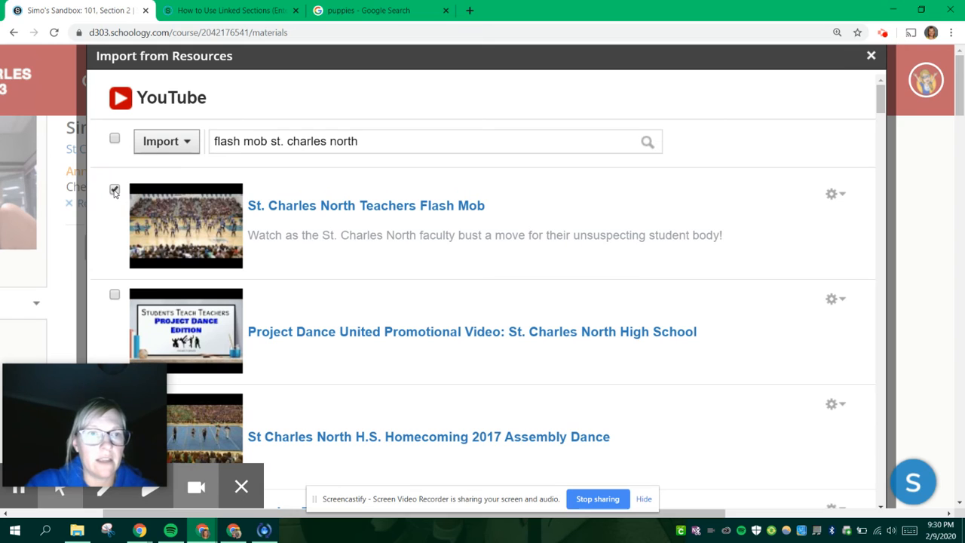
click(178, 145)
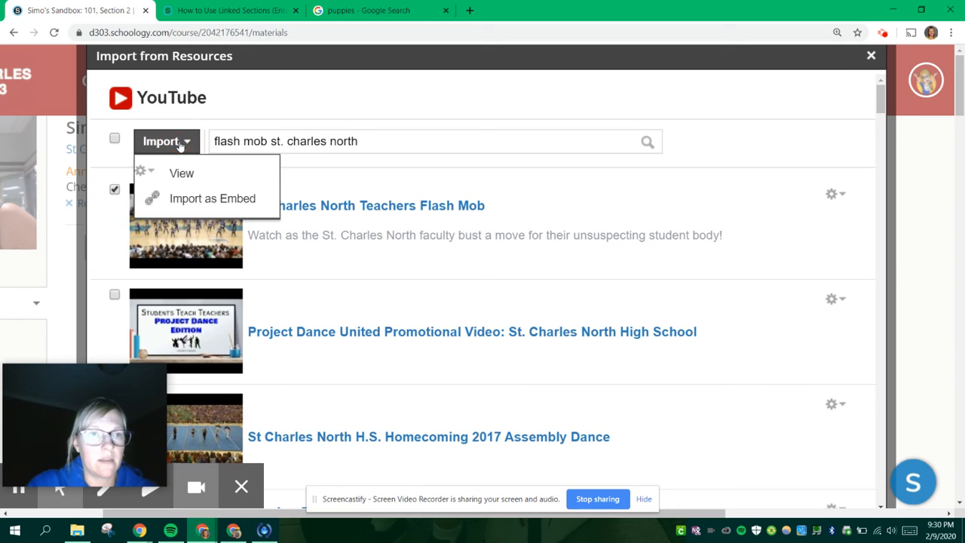
click(185, 204)
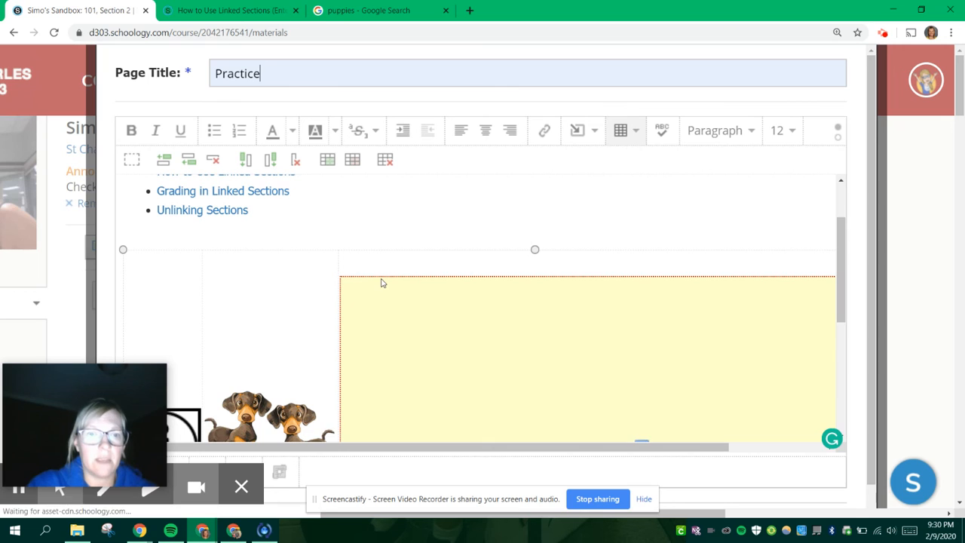
Shrink the embedded flash mob video to about 188 x 106 and center it in its table cell.
click(408, 313)
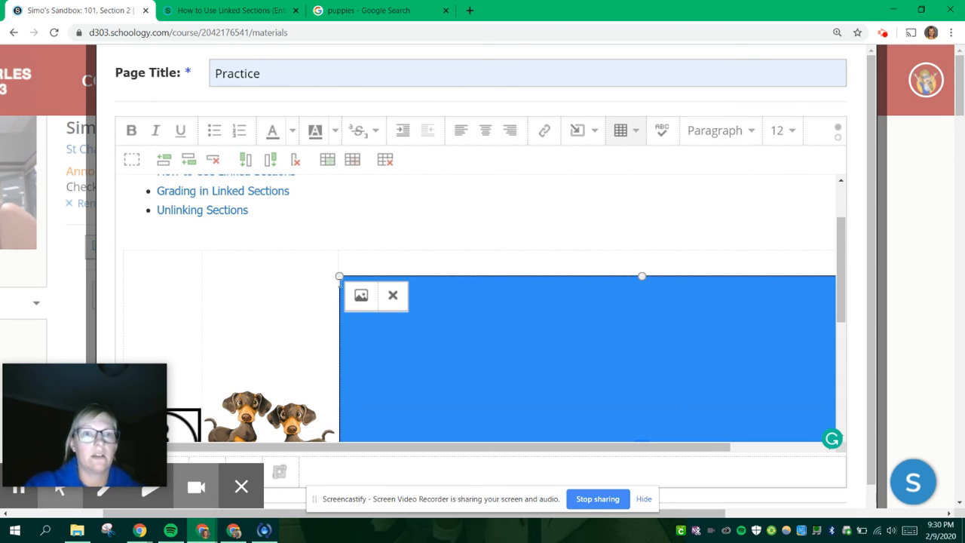
drag(339, 277, 484, 398)
drag(413, 276, 473, 313)
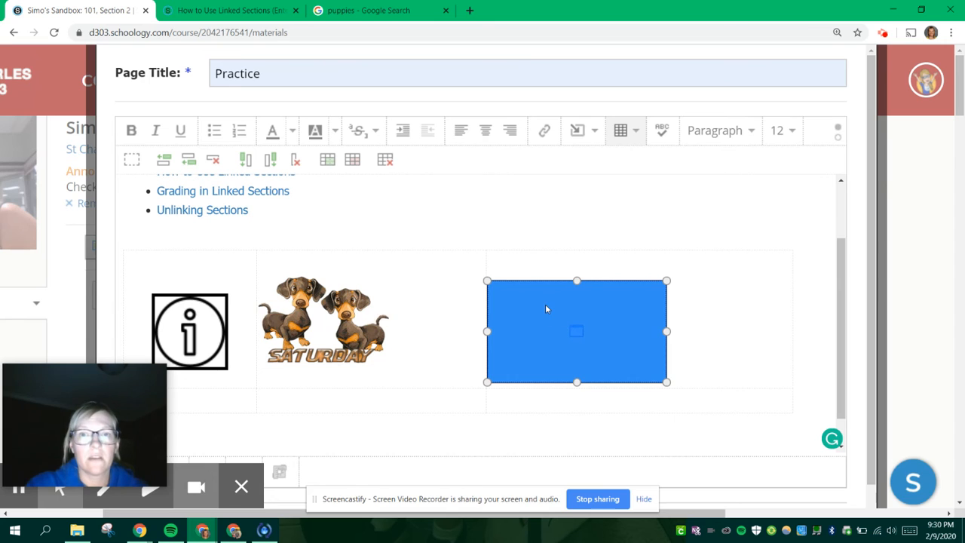
click(486, 132)
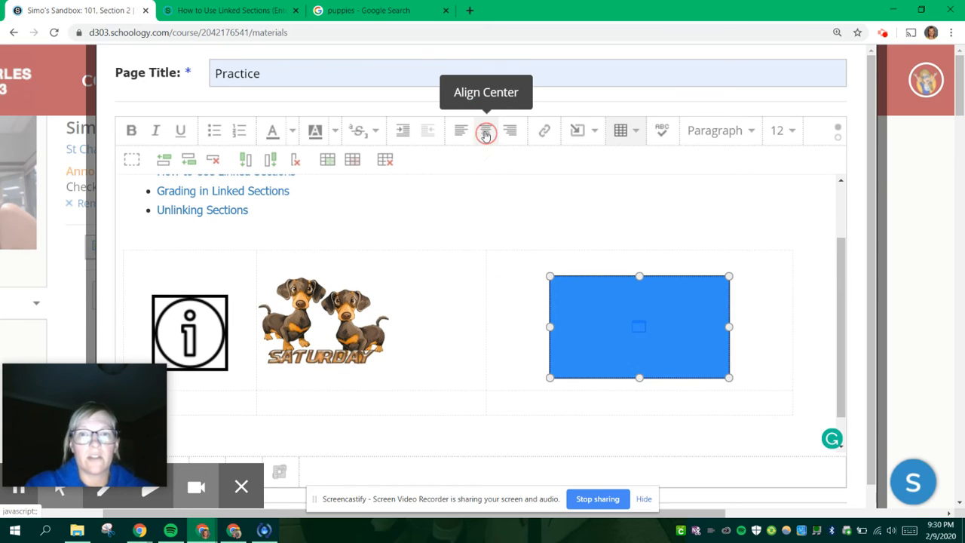
Set the embedded flash mob video's width to 200 in its media properties with proportions constrained.
click(583, 329)
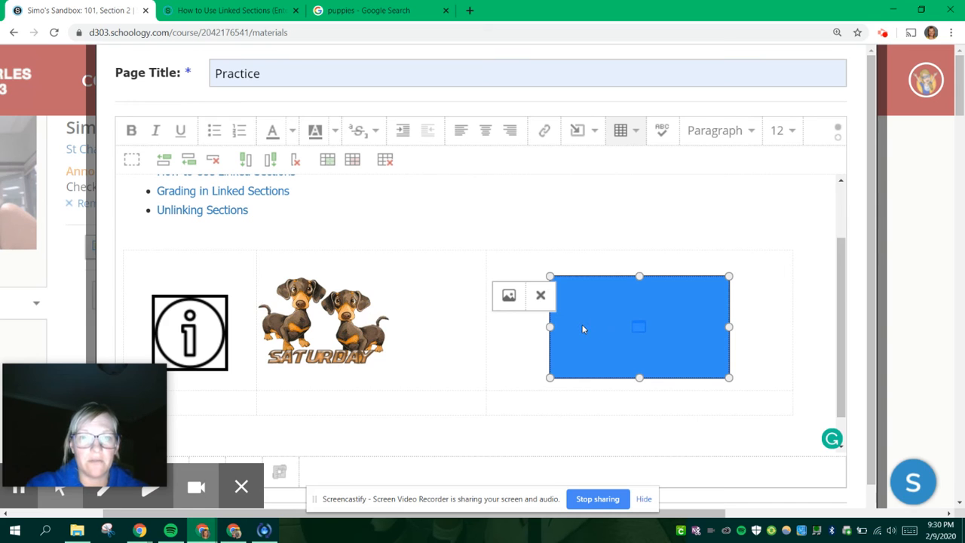
click(509, 298)
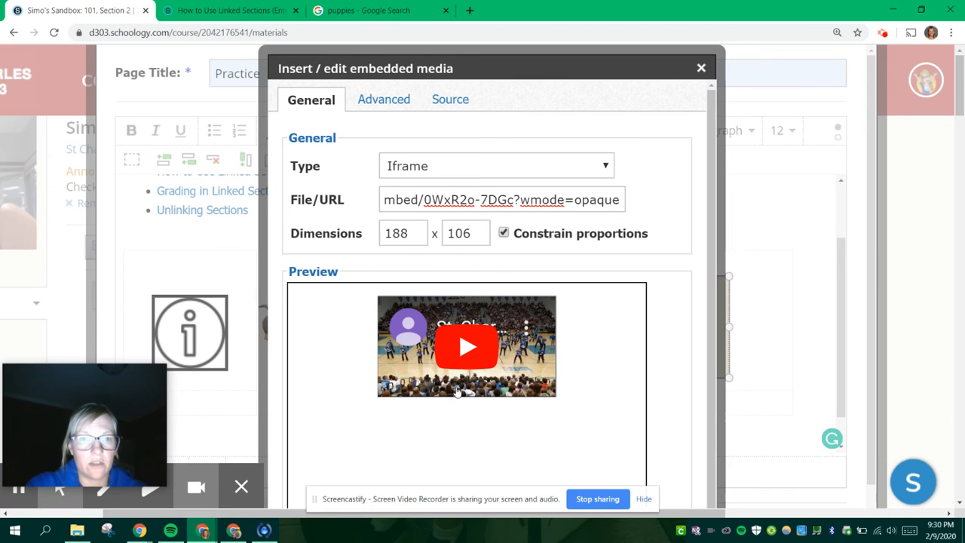
scroll(458, 391, down, 1)
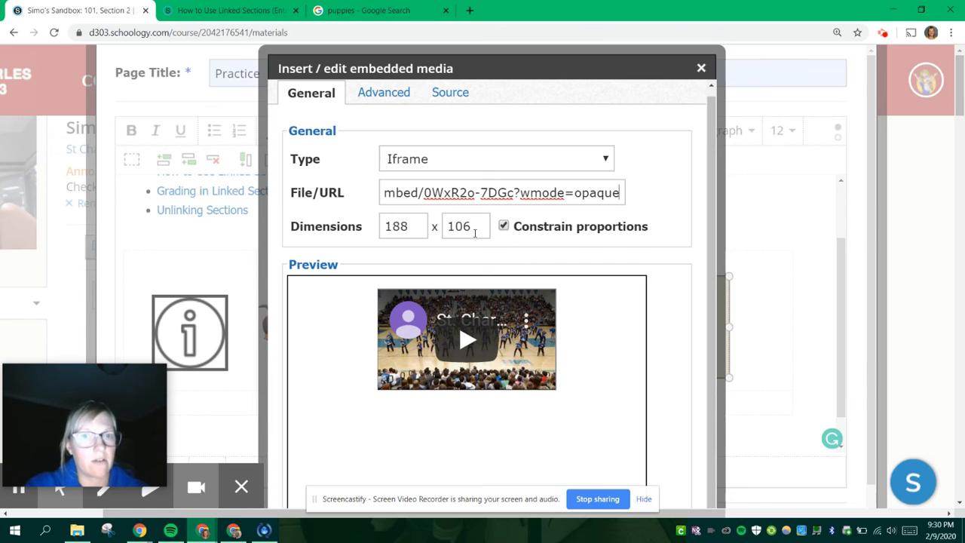
drag(408, 225, 370, 226)
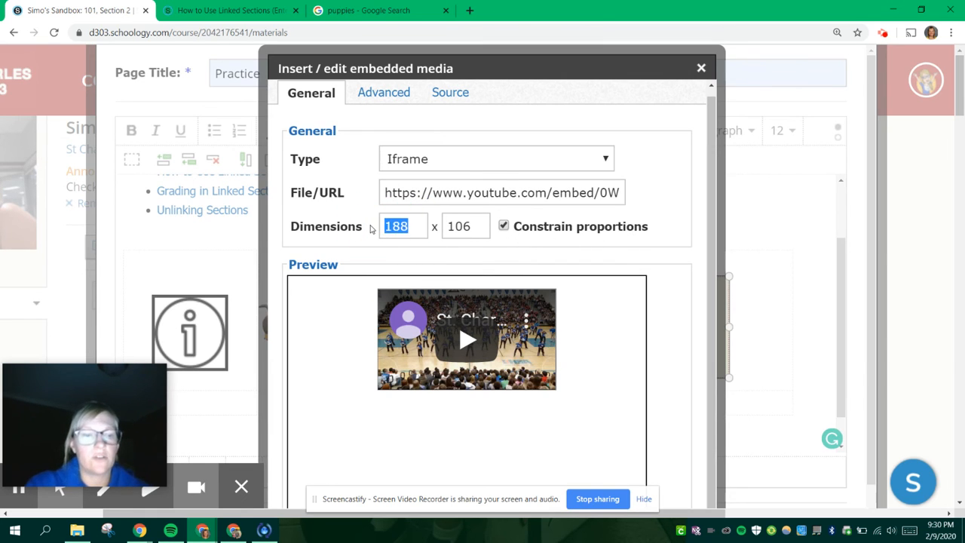
text(200)
key(Tab)
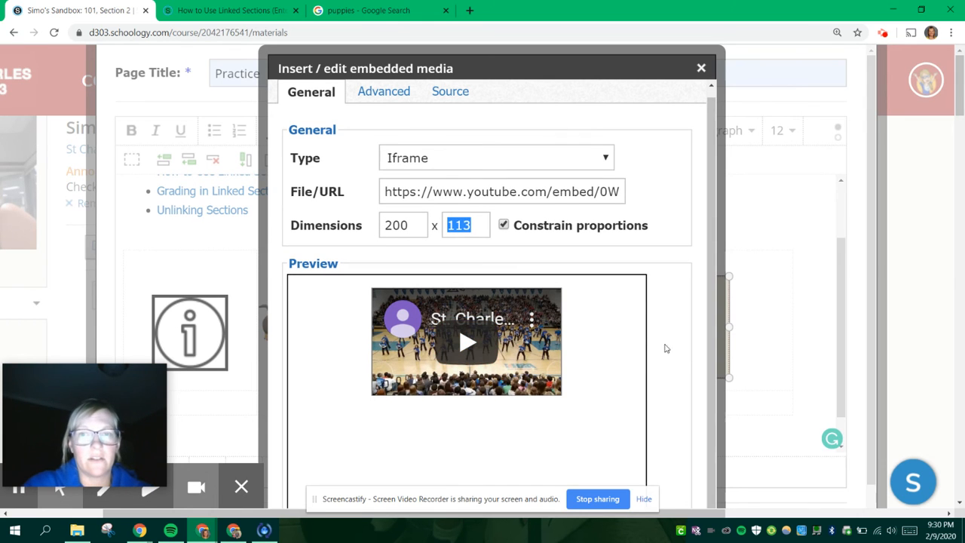
scroll(689, 359, down, 3)
click(459, 416)
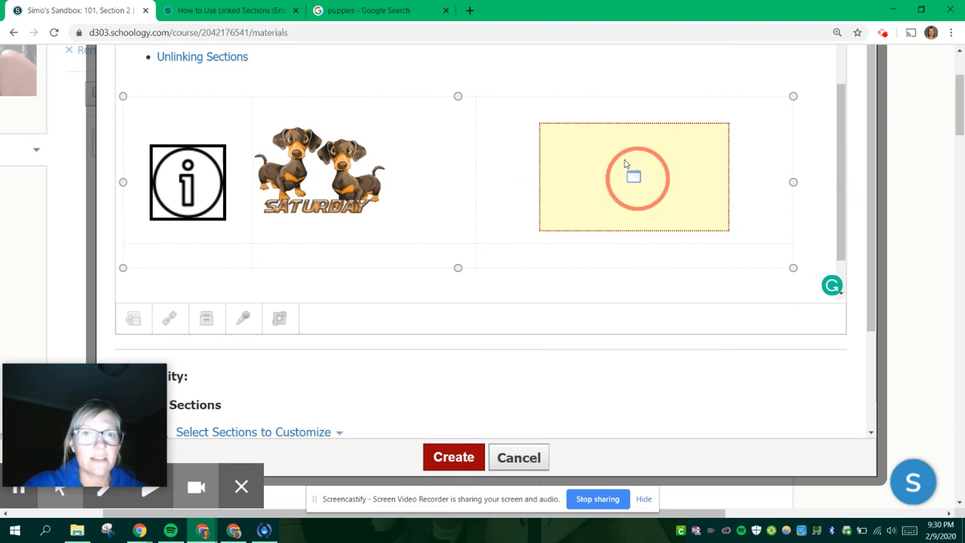
Create the Practice page and open it from the top of the course materials list.
click(453, 457)
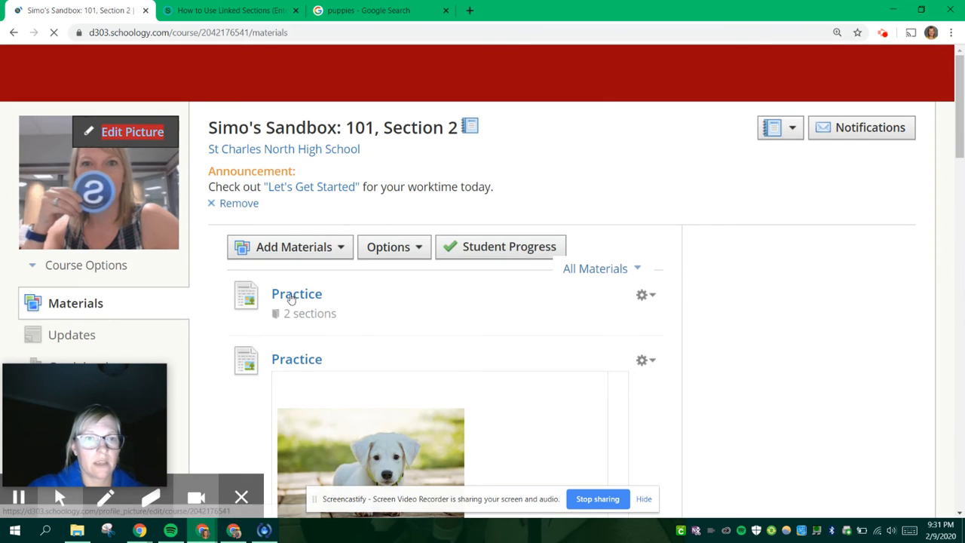
click(292, 298)
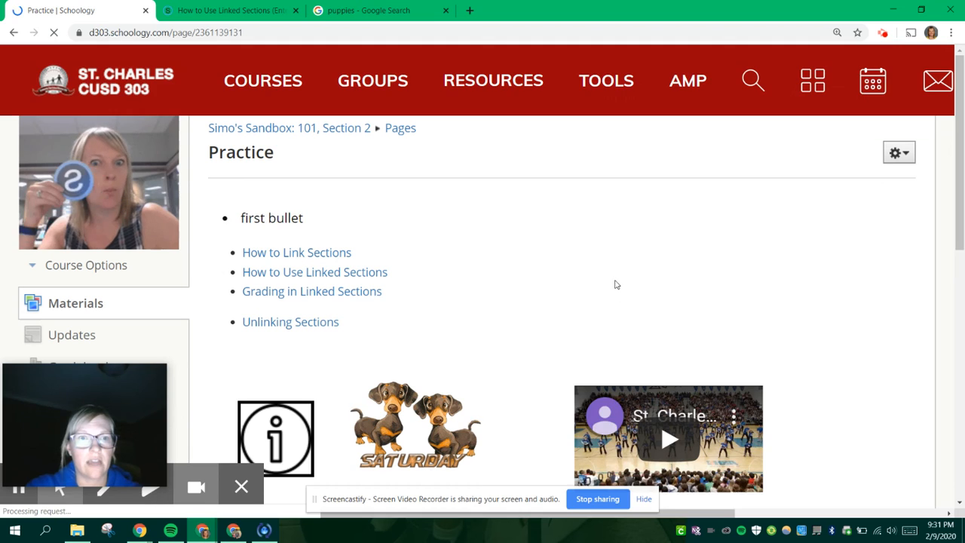
Look over the published Practice page and play the embedded flash mob video briefly before pausing it.
scroll(616, 282, down, 2)
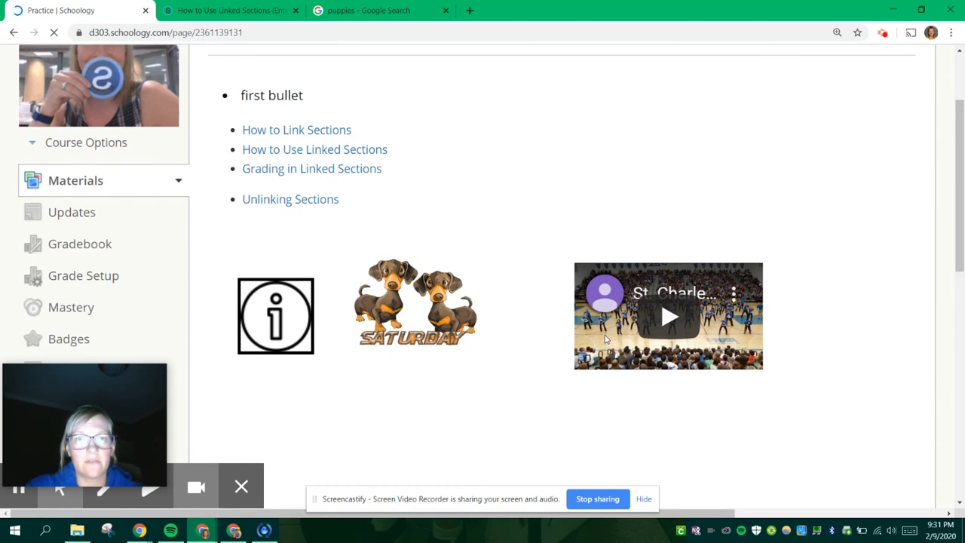
scroll(606, 338, down, 1)
scroll(782, 247, up, 3)
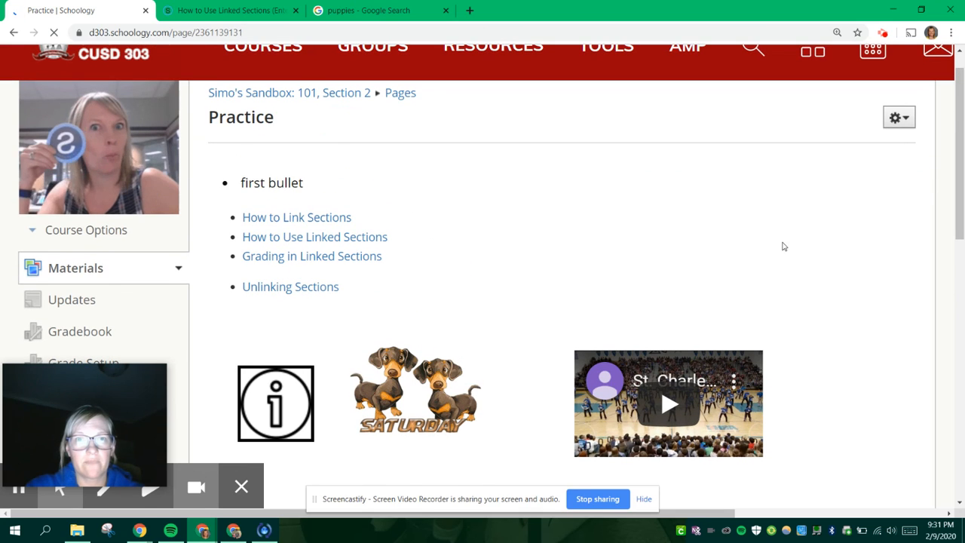
click(670, 406)
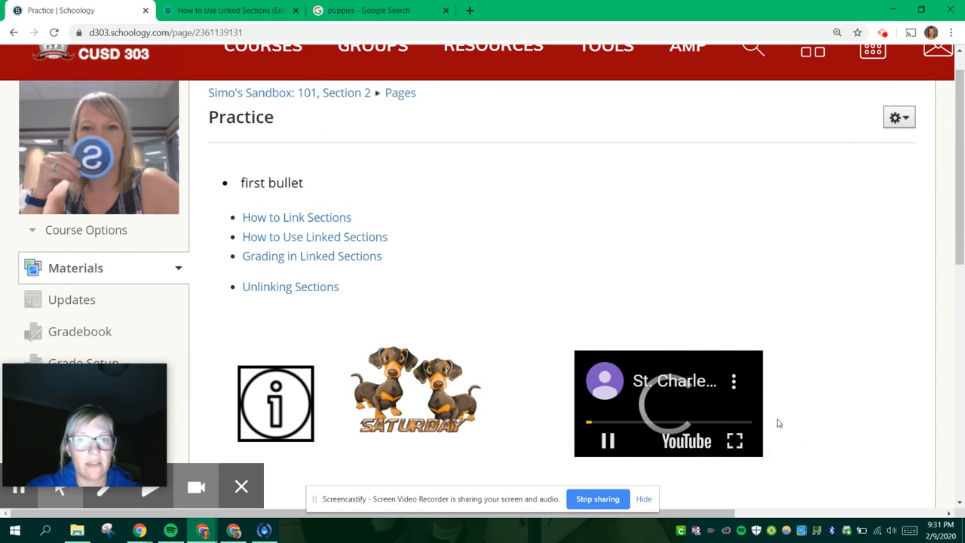
click(697, 428)
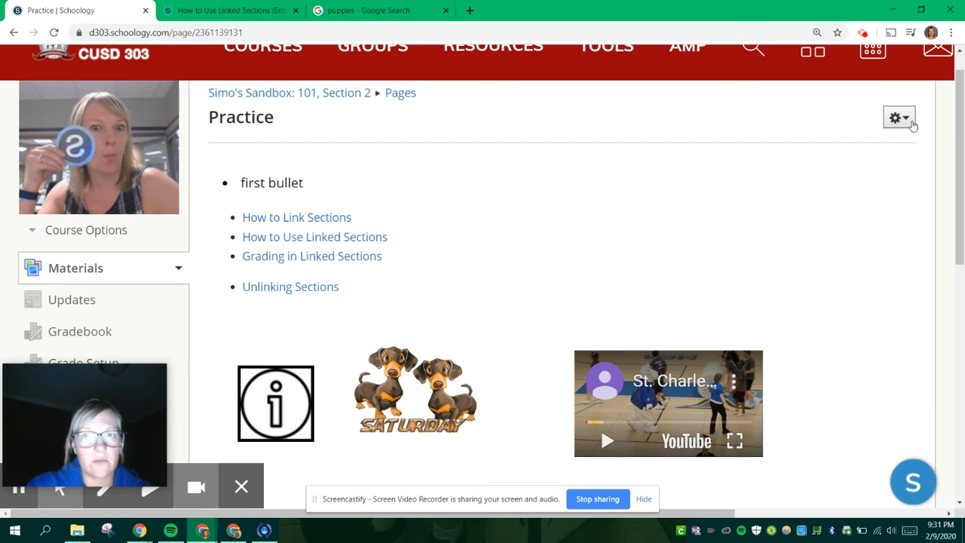
Reopen the Practice page for editing and delete the four section-linking link bullets above the table.
click(907, 118)
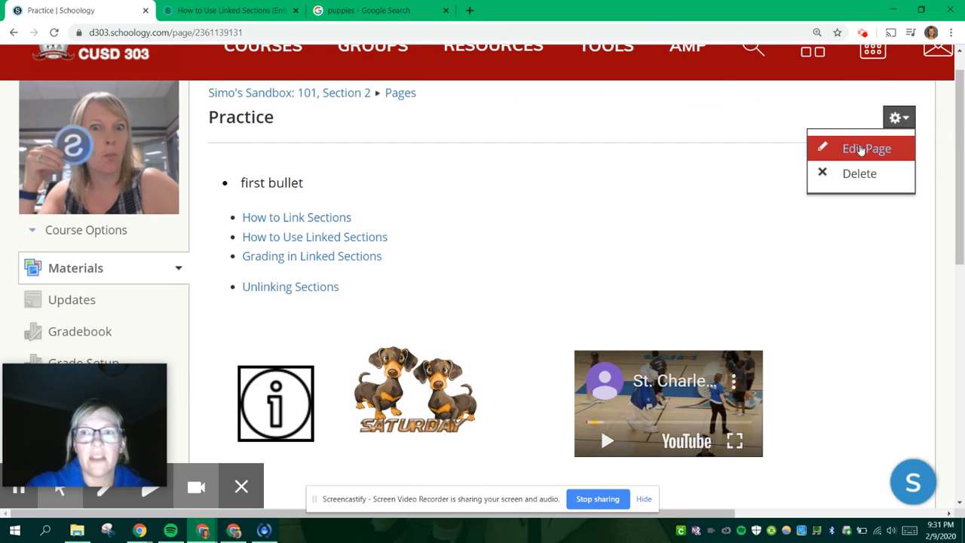
click(861, 149)
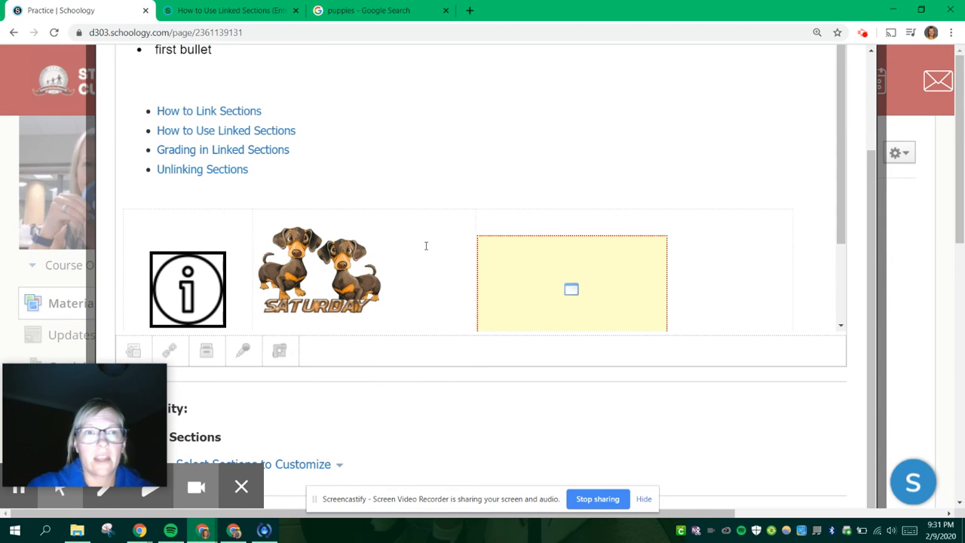
drag(264, 177, 129, 102)
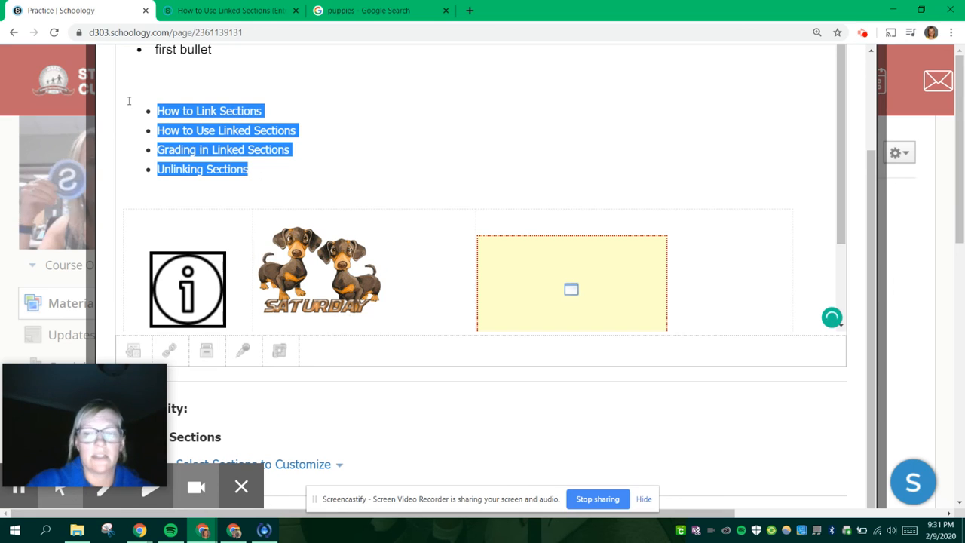
key(BackSpace)
key(BackSpace)
key(BackSpace)
key(BackSpace)
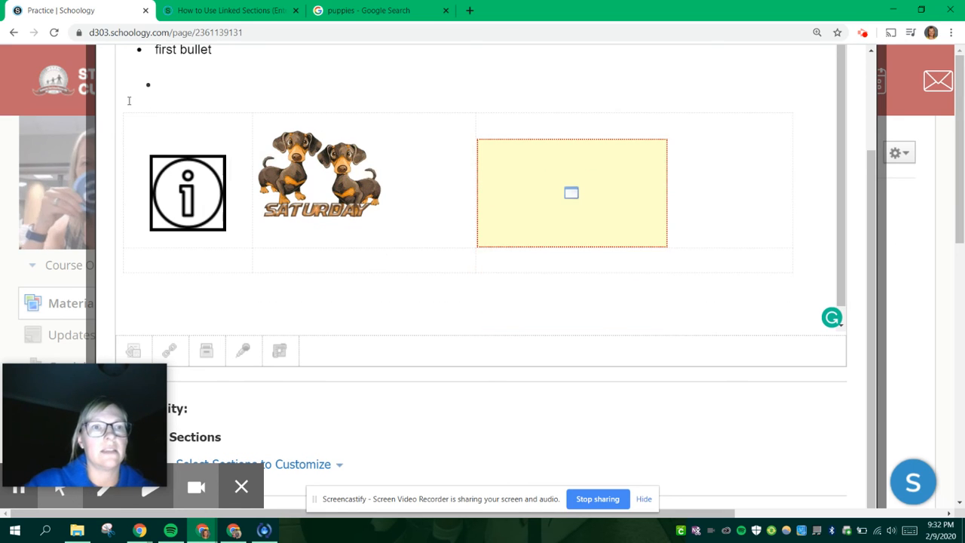
Delete the "first bullet" text and remove the leftover empty bullets above the table.
scroll(238, 165, up, 3)
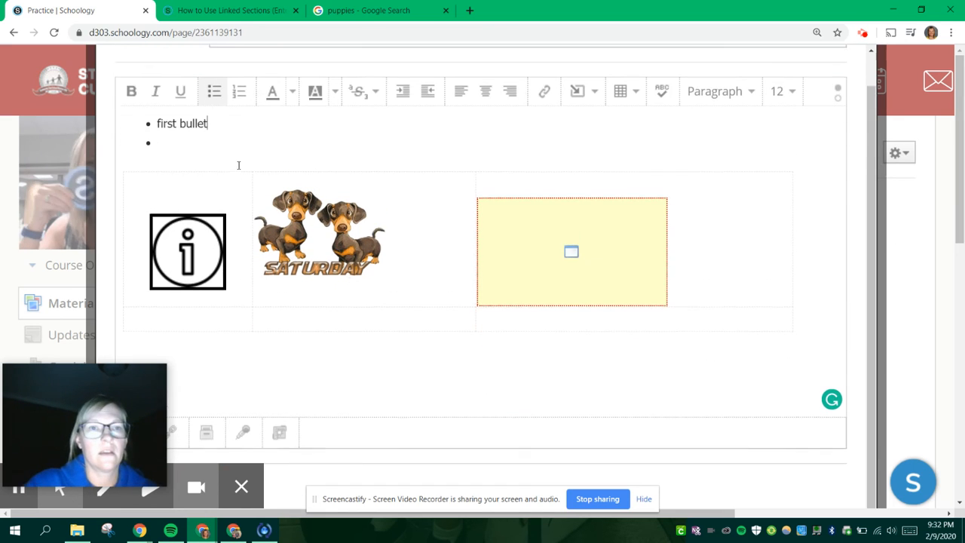
drag(169, 163, 146, 142)
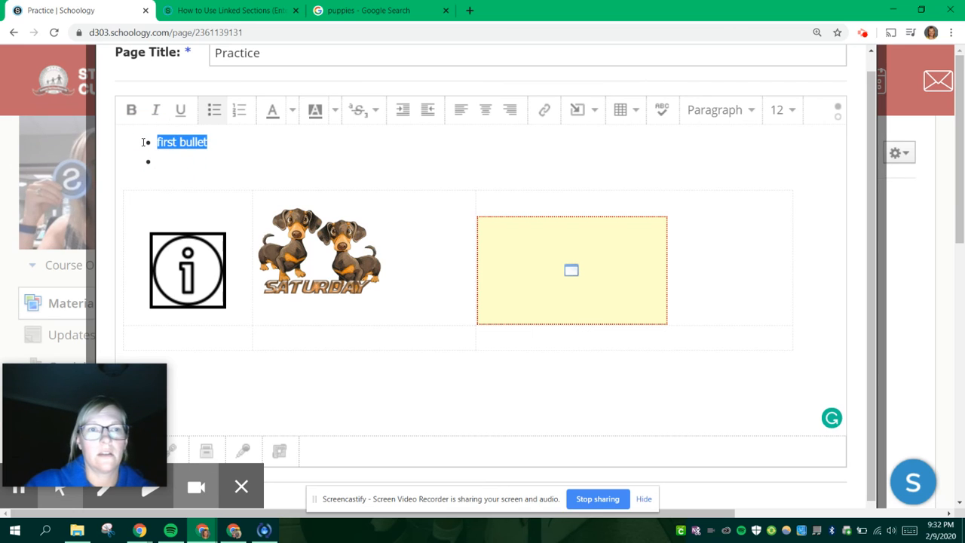
key(BackSpace)
key(ctrl+a)
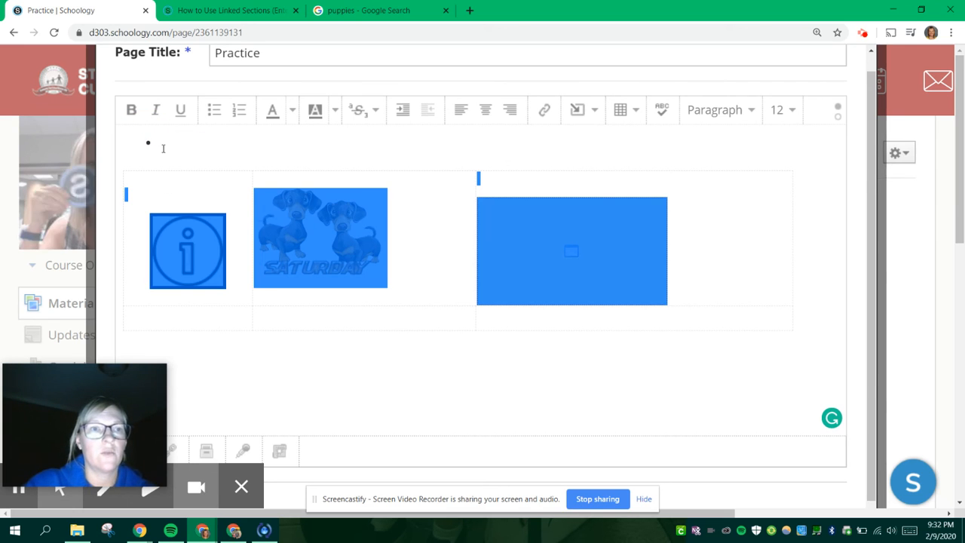
click(163, 148)
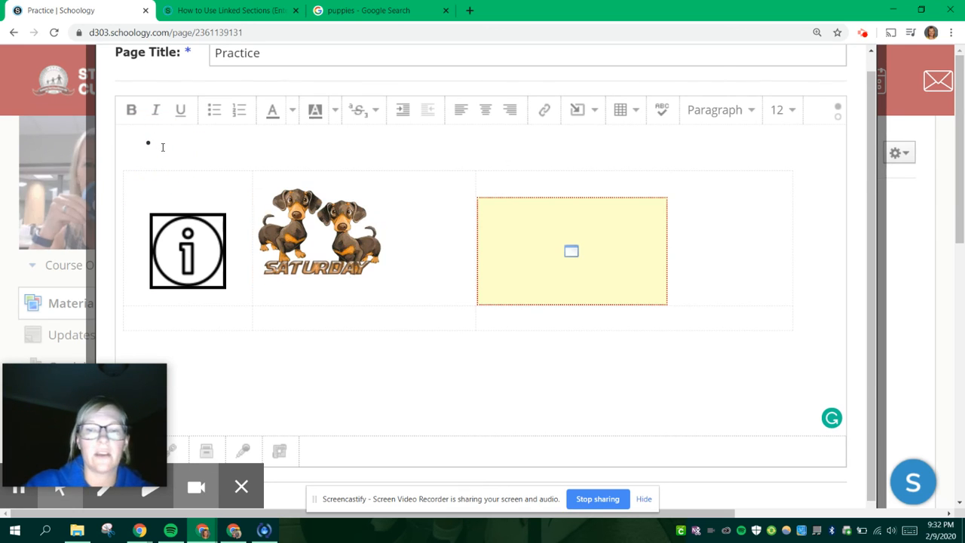
key(BackSpace)
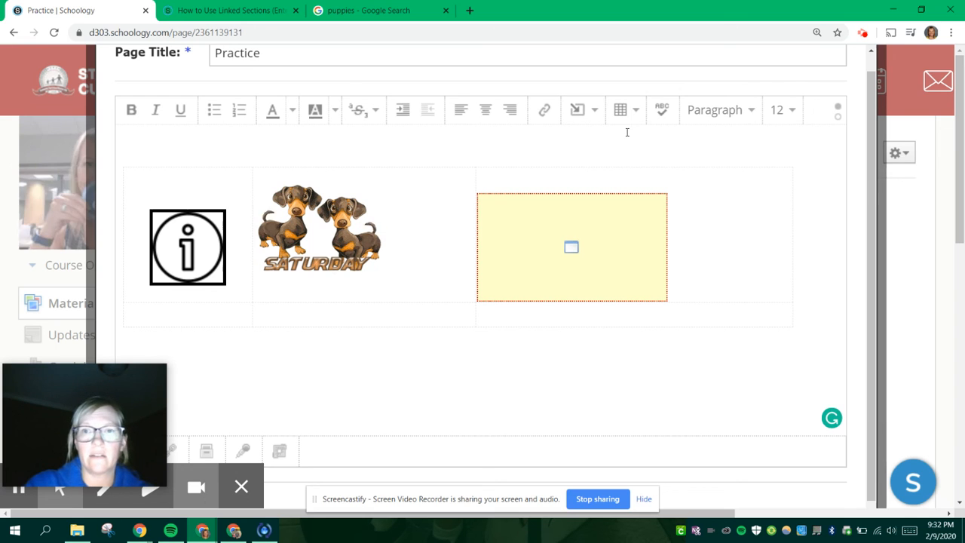
Add the heading "Directions:" above the table in Heading 1 style at size 18, followed by a new blank line.
click(744, 115)
click(741, 172)
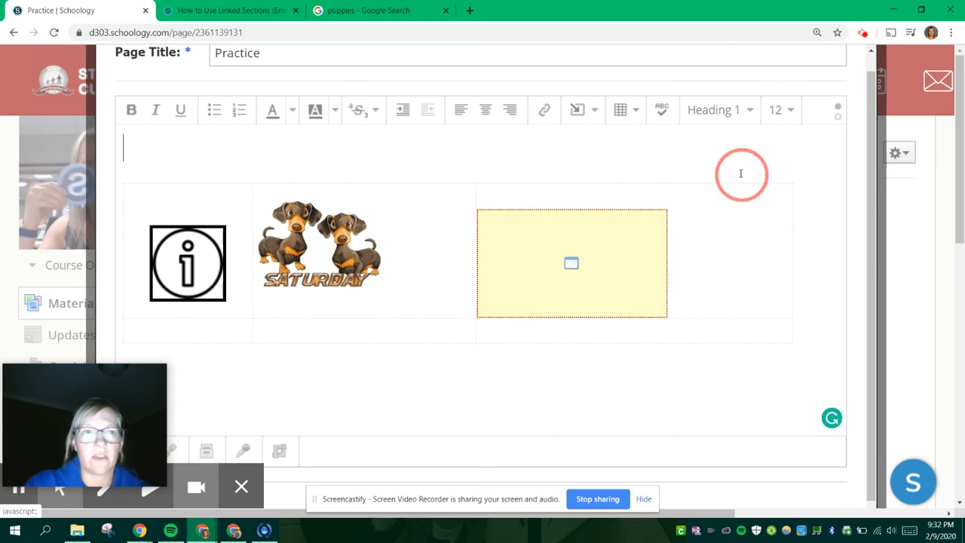
click(781, 111)
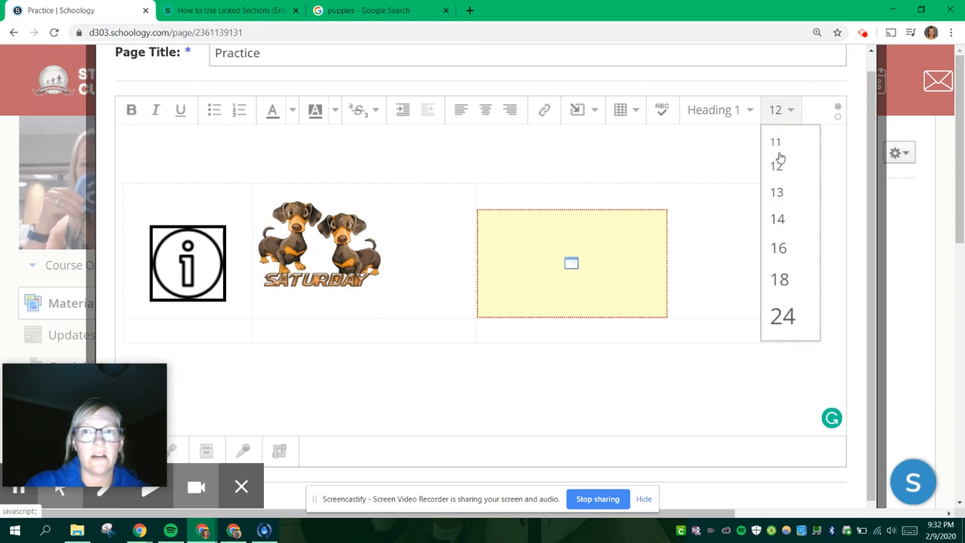
click(779, 279)
text(Di)
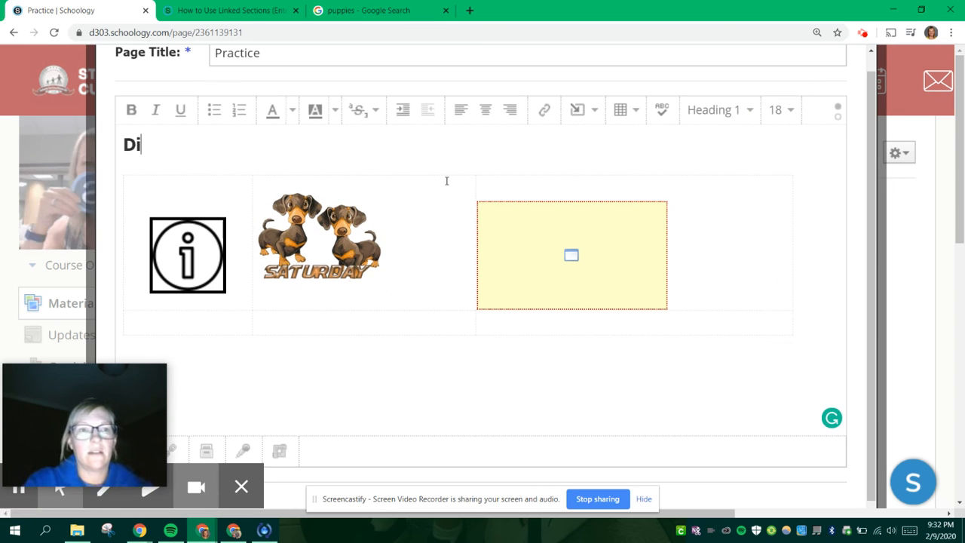
text(rection)
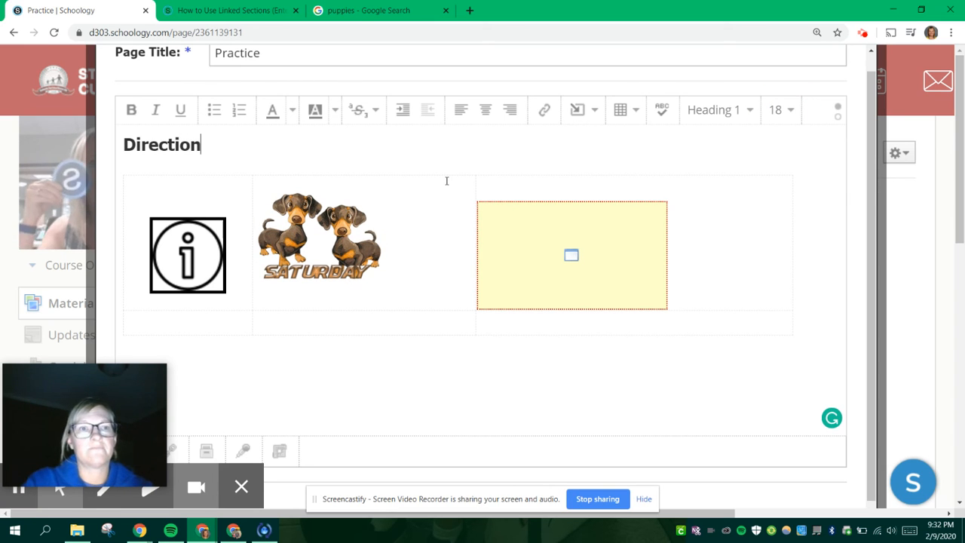
text(s ")
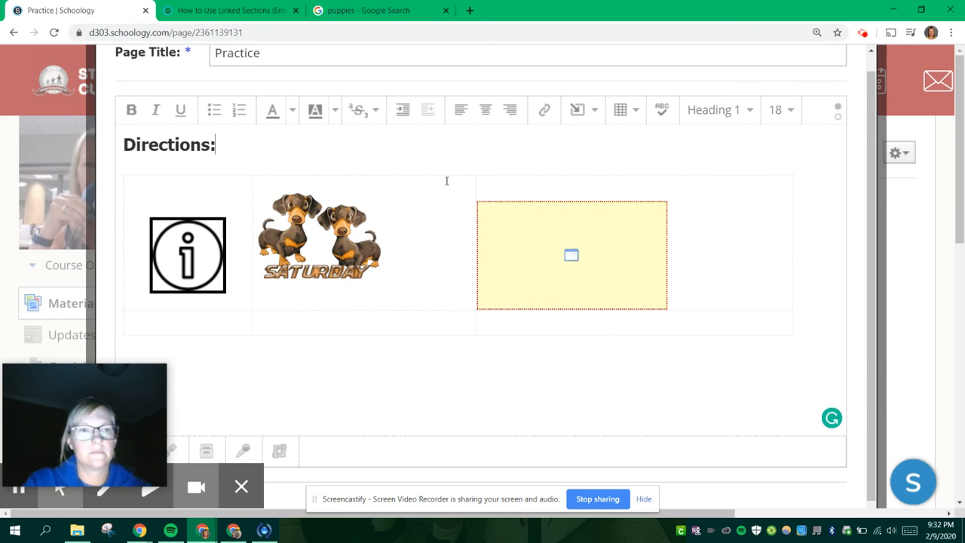
key(Return)
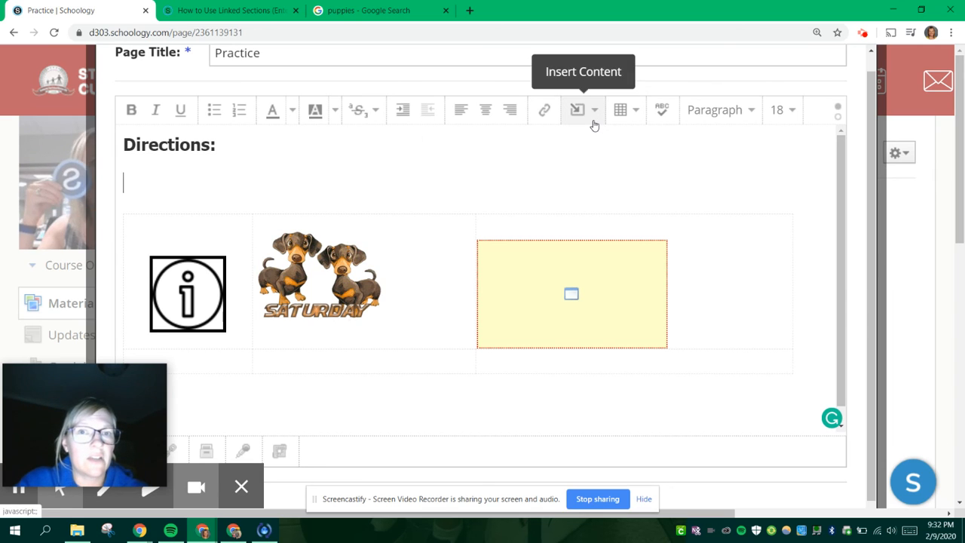
View the HTML source of the page's table, images and embedded video, and return to the visual editor.
click(839, 119)
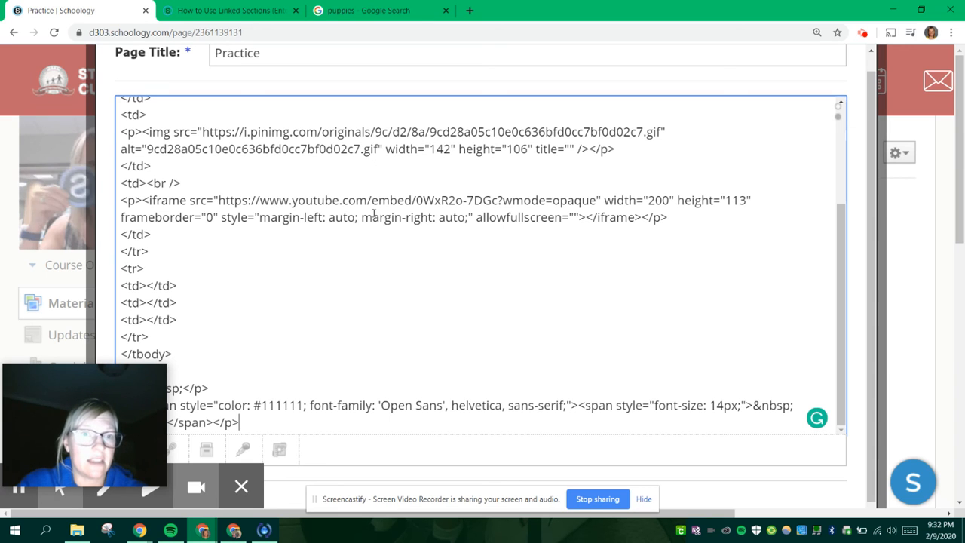
scroll(375, 215, up, 3)
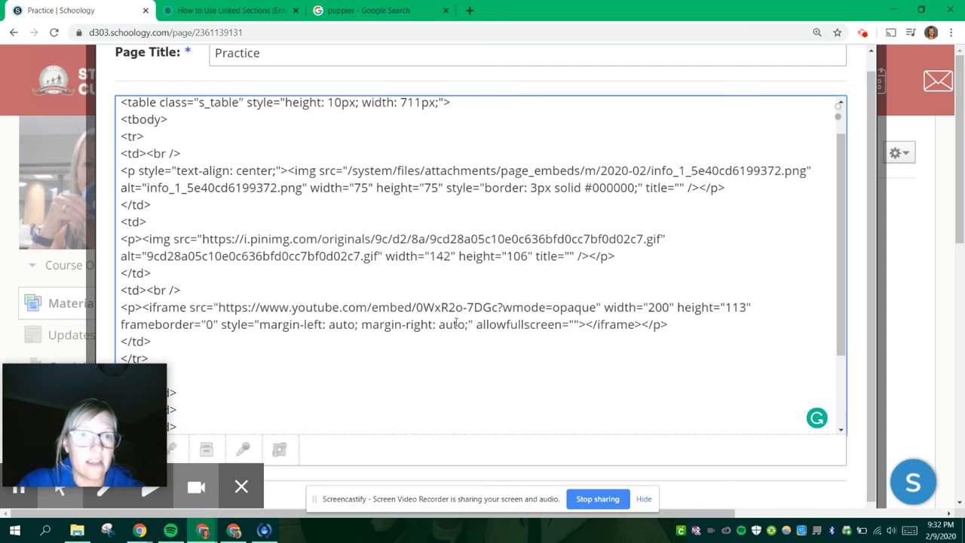
click(839, 112)
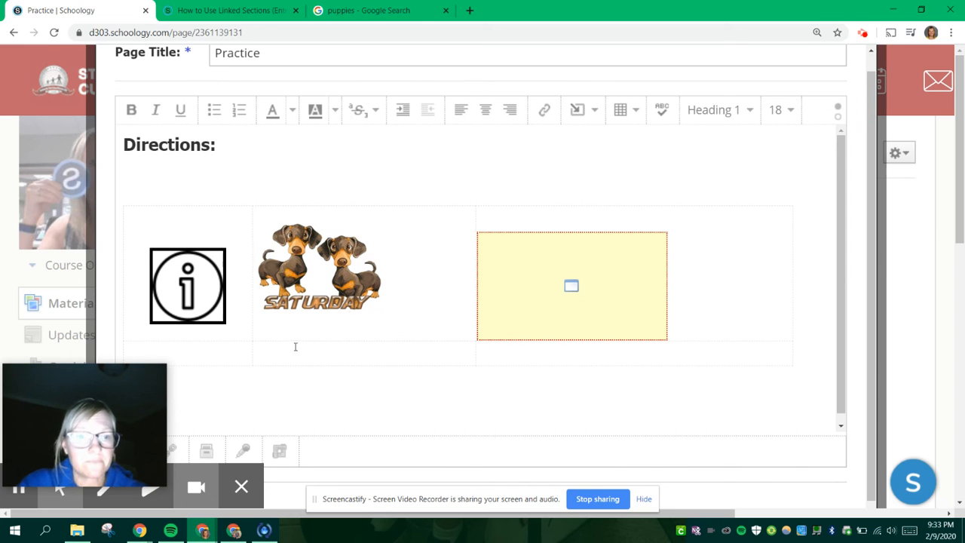
View the form for adding an external tool to the page and cancel it without submitting.
scroll(293, 345, down, 1)
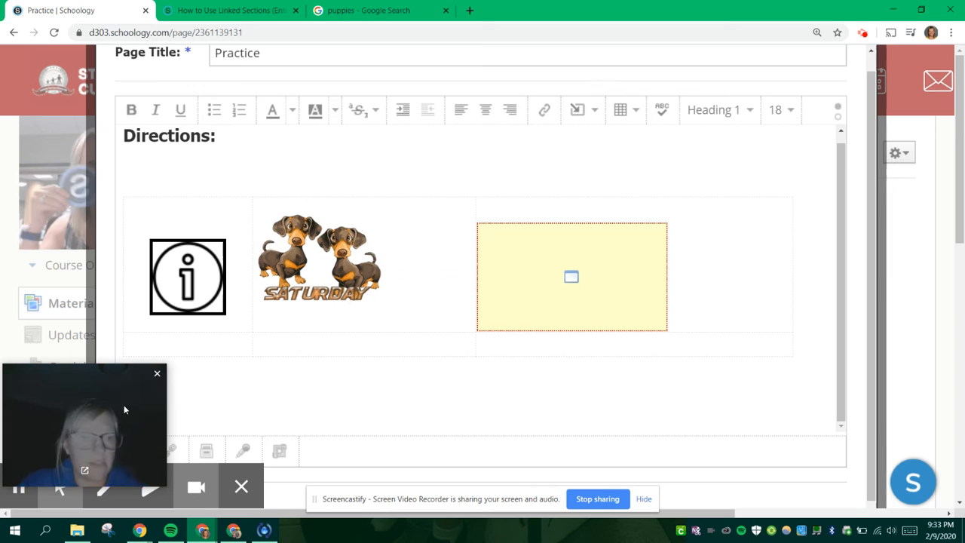
drag(125, 410, 912, 379)
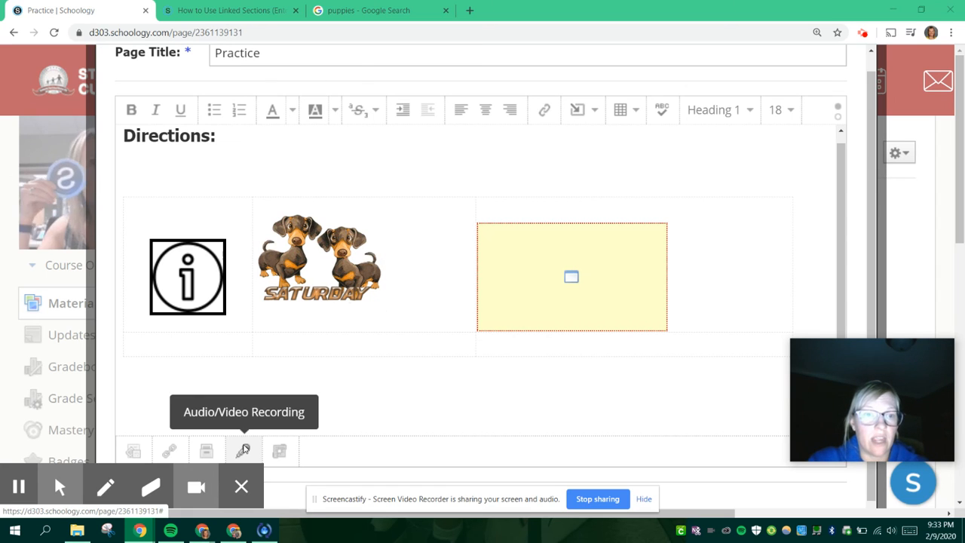
click(280, 451)
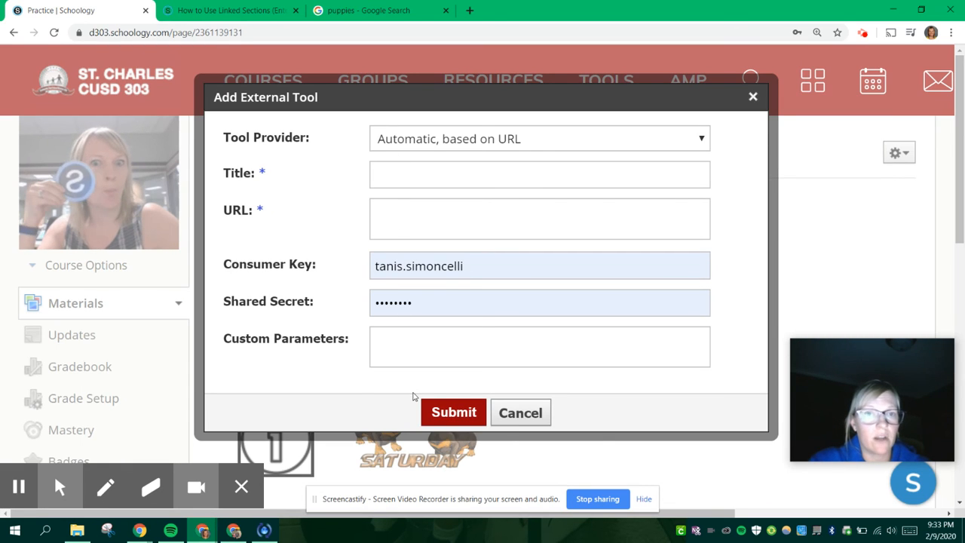
click(524, 413)
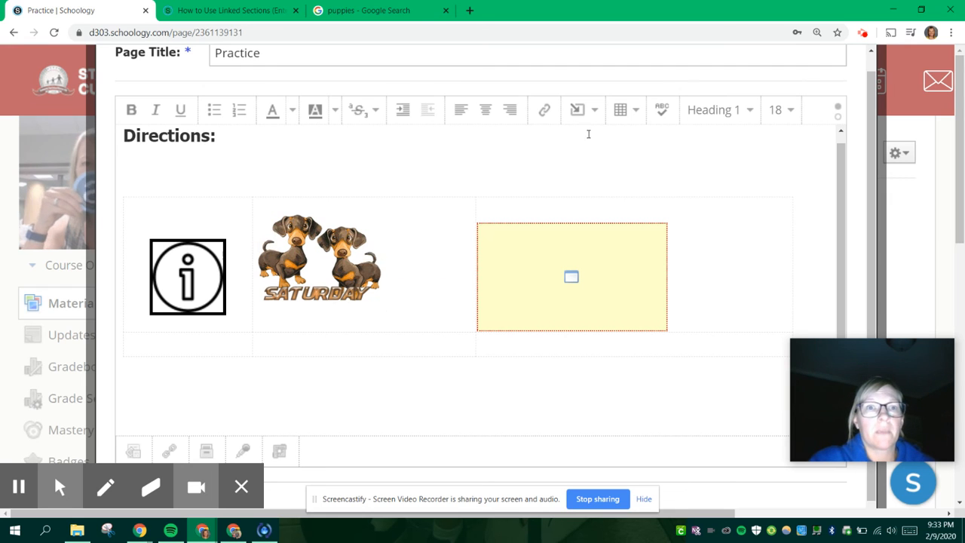
click(724, 119)
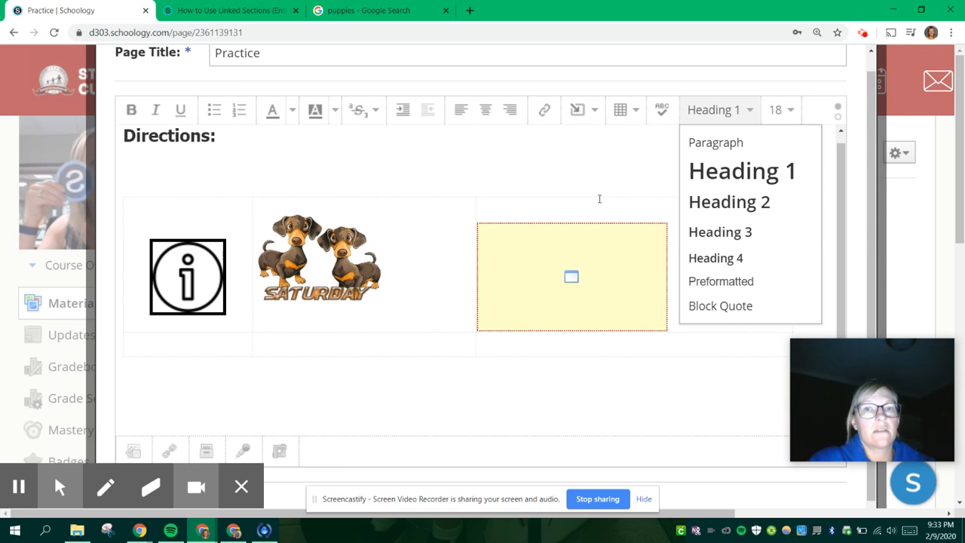
click(313, 162)
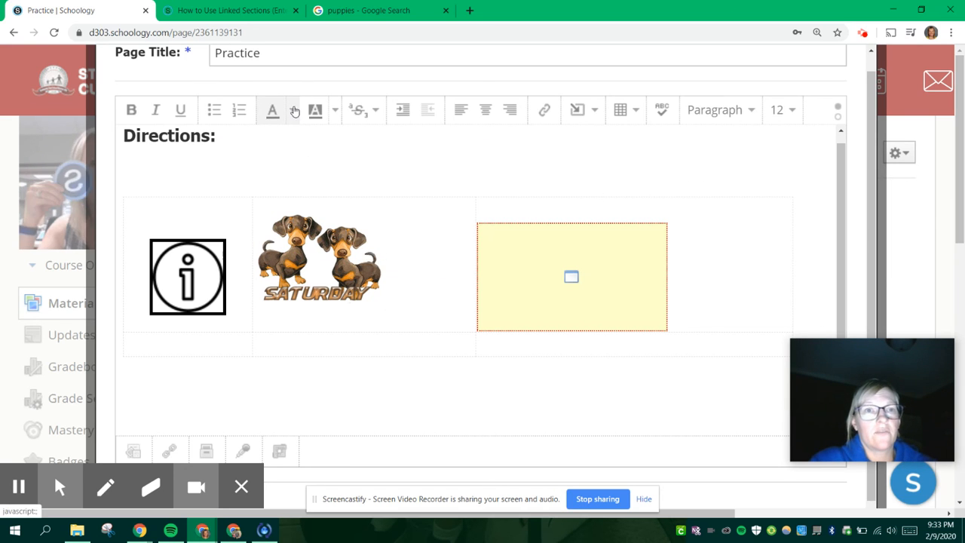
click(293, 110)
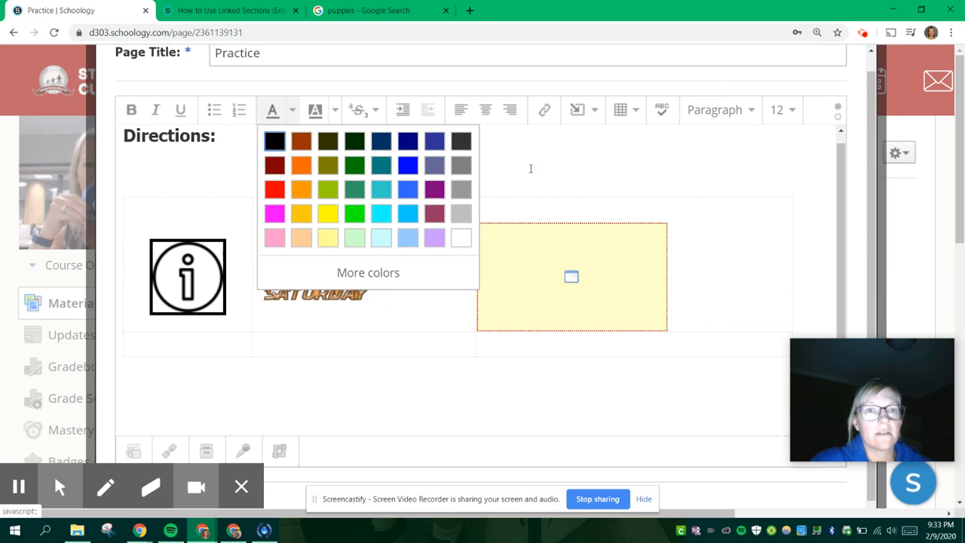
click(334, 111)
click(272, 164)
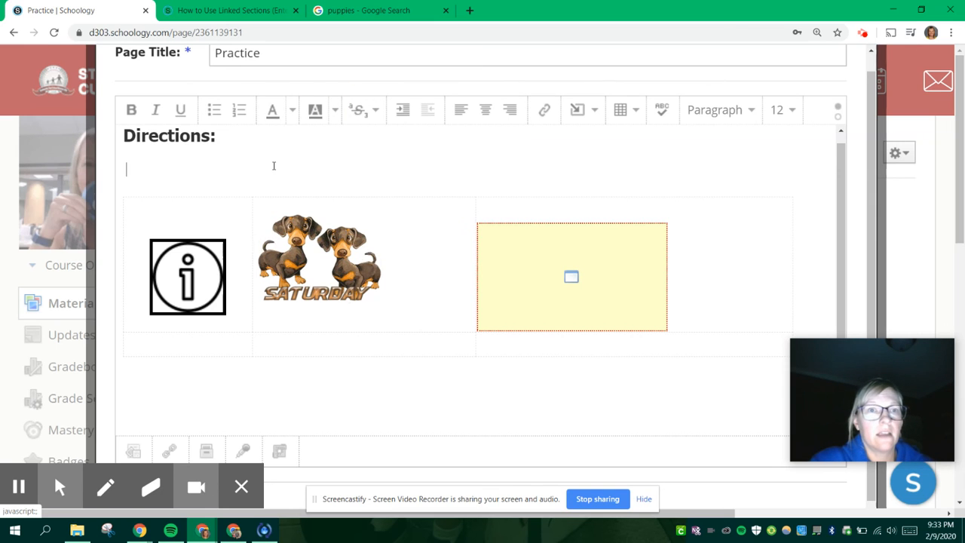